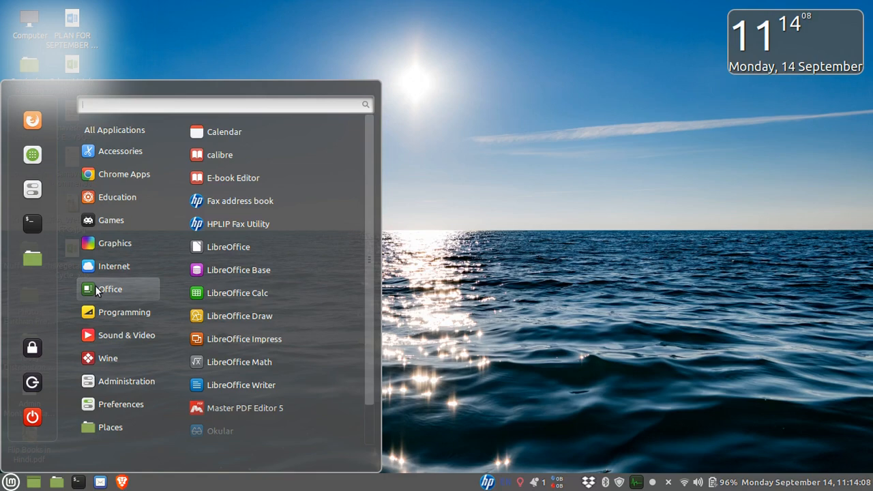
Open LibreOffice Writer from the installed office applications to start a blank document
left_click(11, 482)
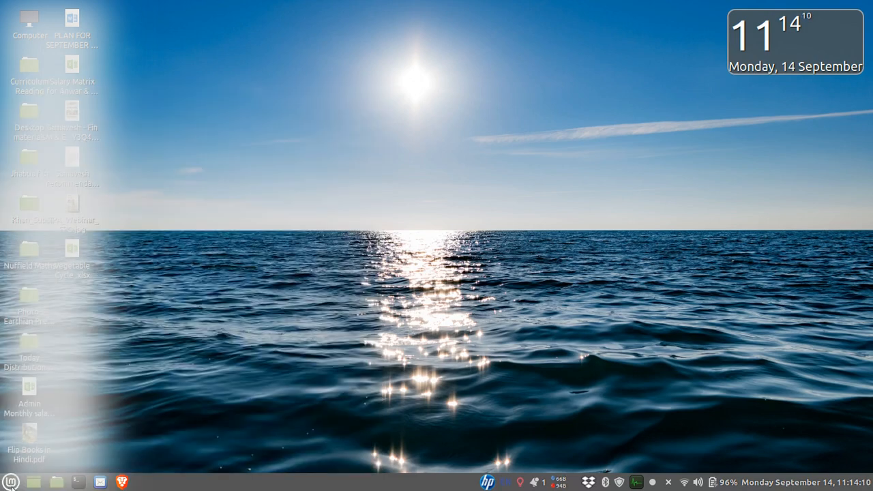
left_click(11, 483)
mouse_move(101, 290)
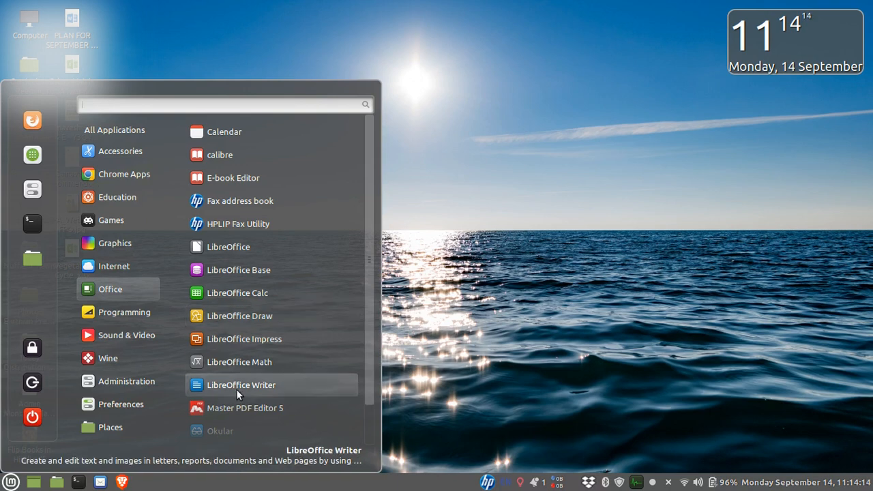
left_click(267, 387)
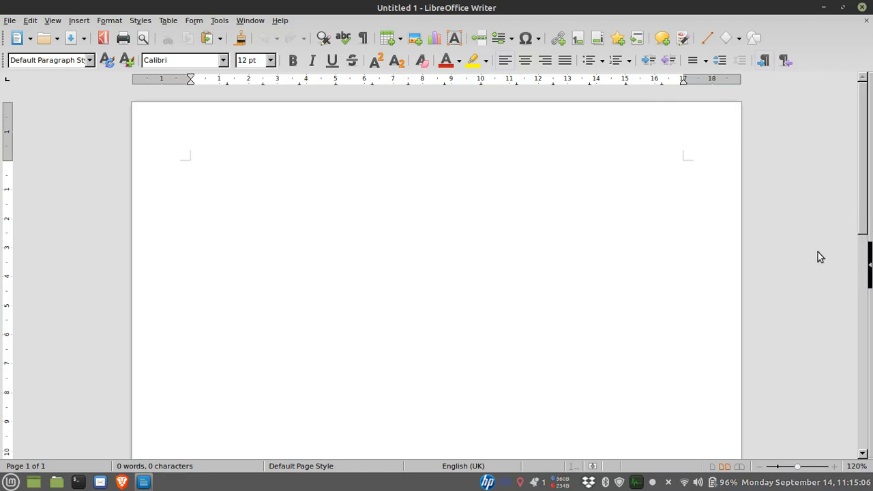
Show the sidebar and look through its Page, Styles, Gallery and Navigator decks, returning to Properties
left_click(869, 267)
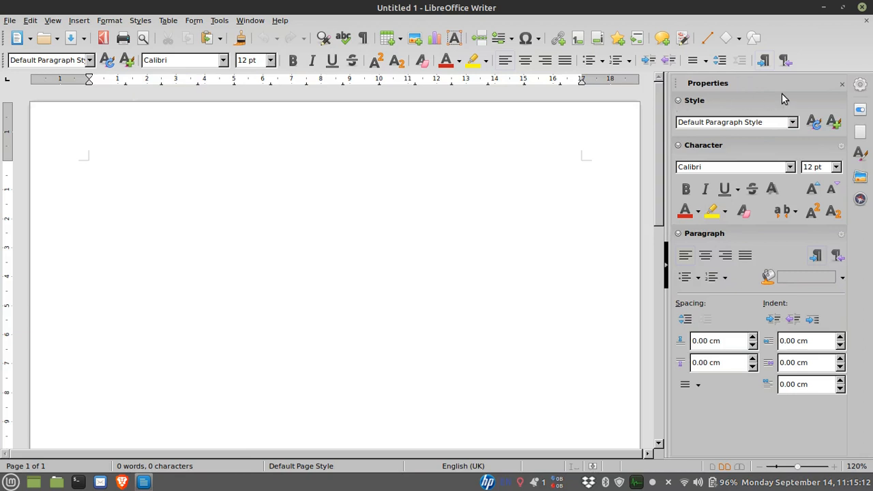
left_click(861, 84)
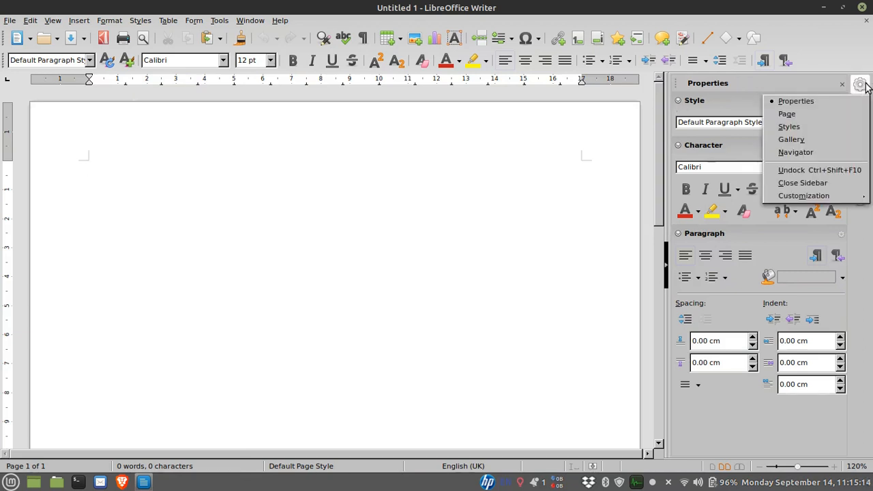
left_click(863, 86)
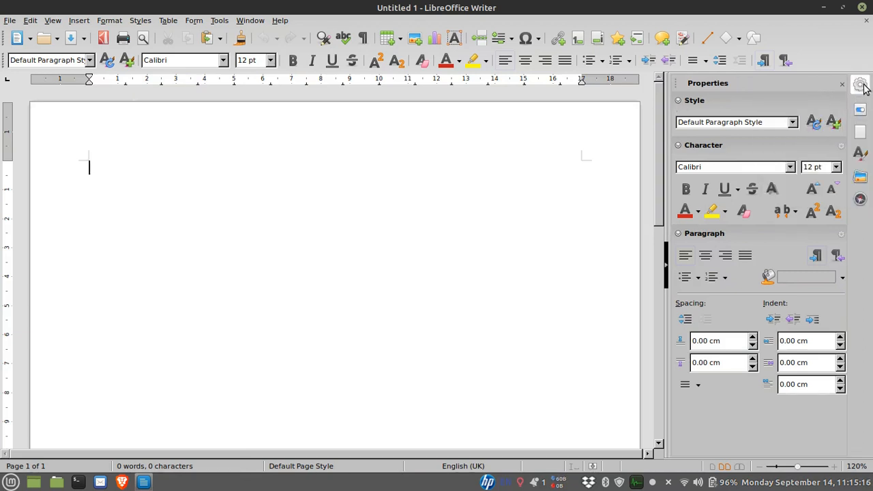
left_click(863, 134)
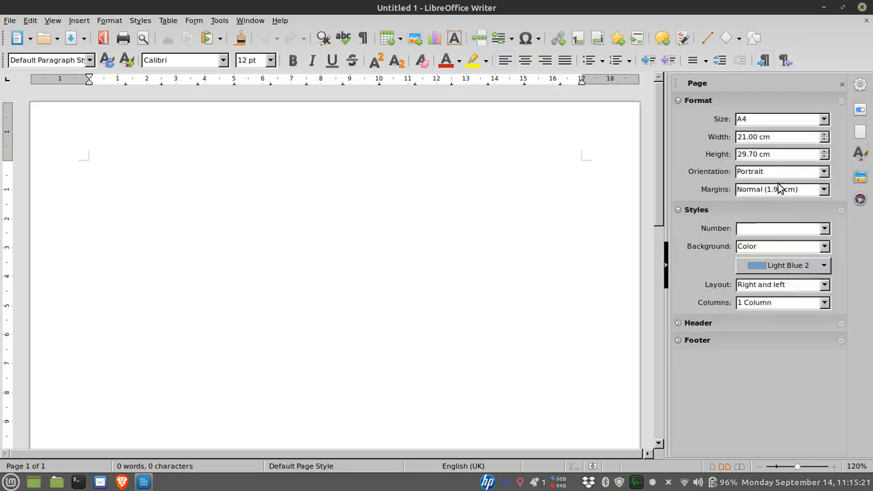
left_click(860, 156)
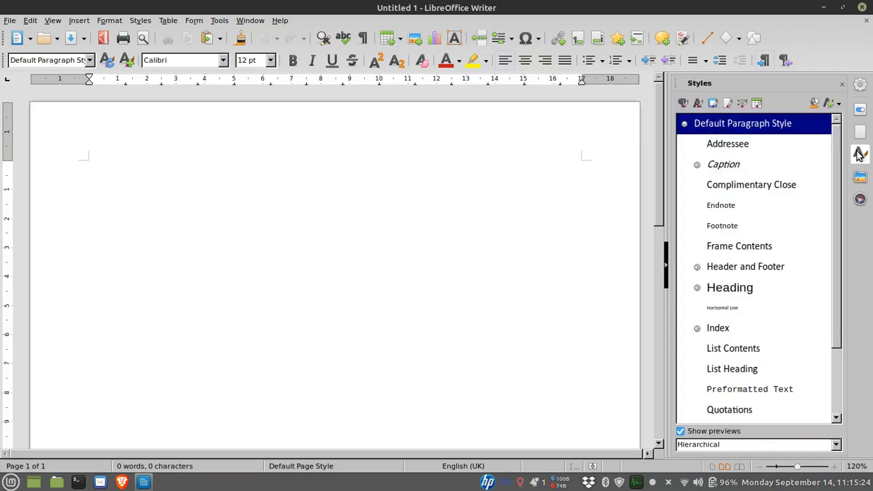
left_click(860, 178)
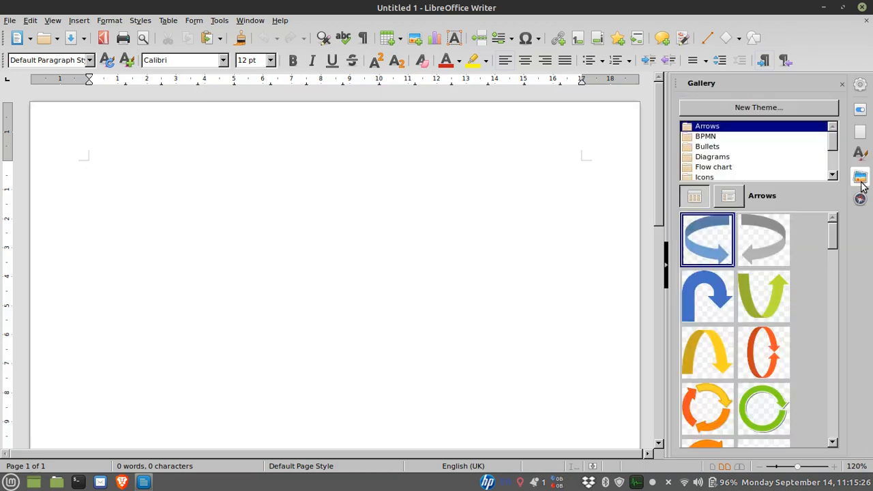
left_click(862, 199)
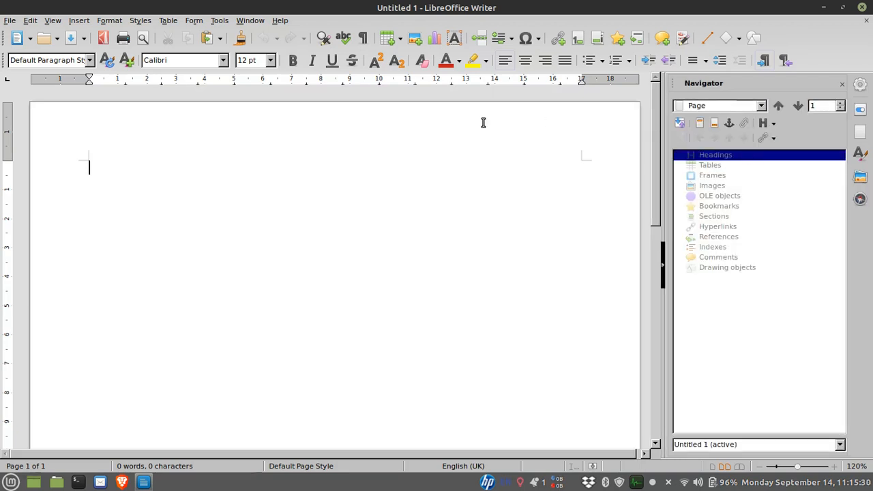
left_click(861, 84)
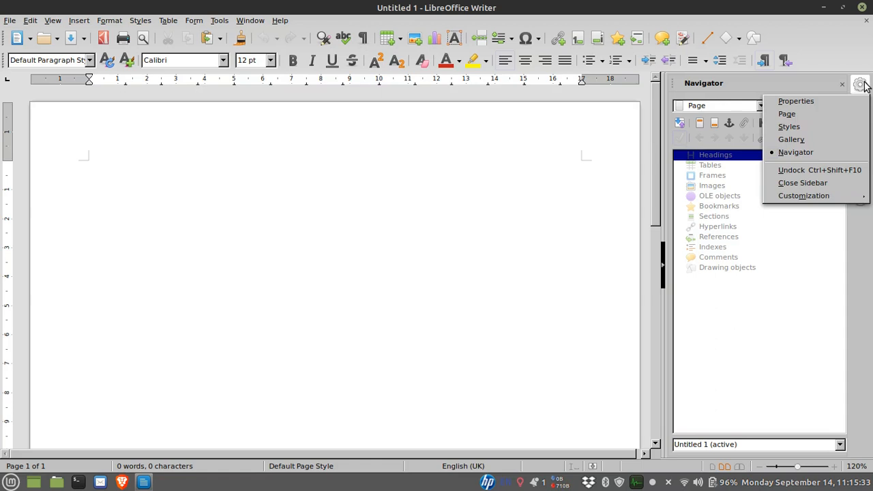
left_click(822, 100)
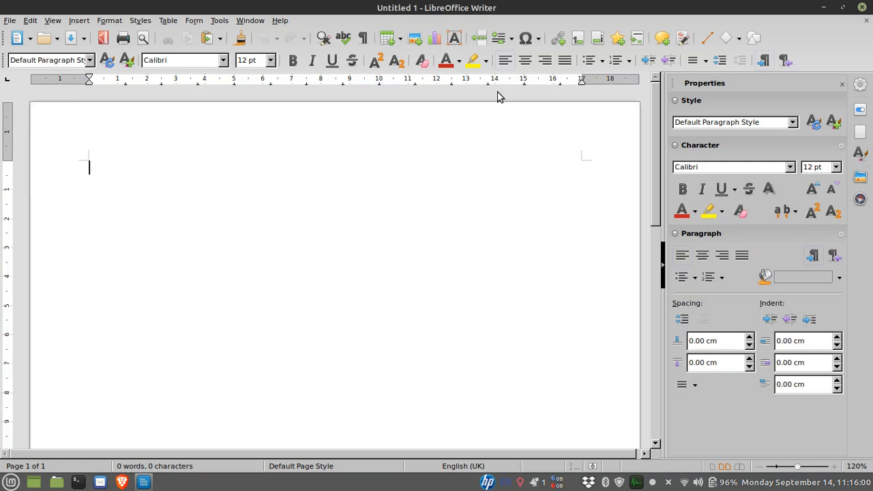
scroll(475, 216, "down", 10)
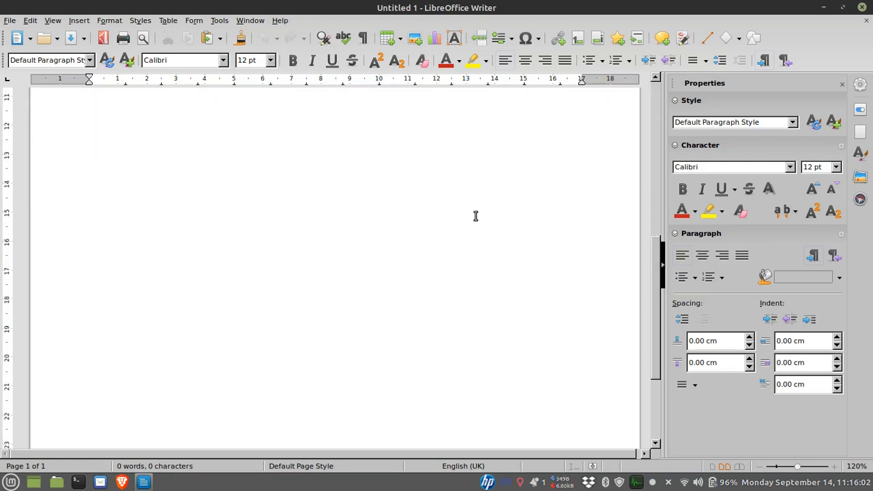
scroll(475, 216, "down", 5)
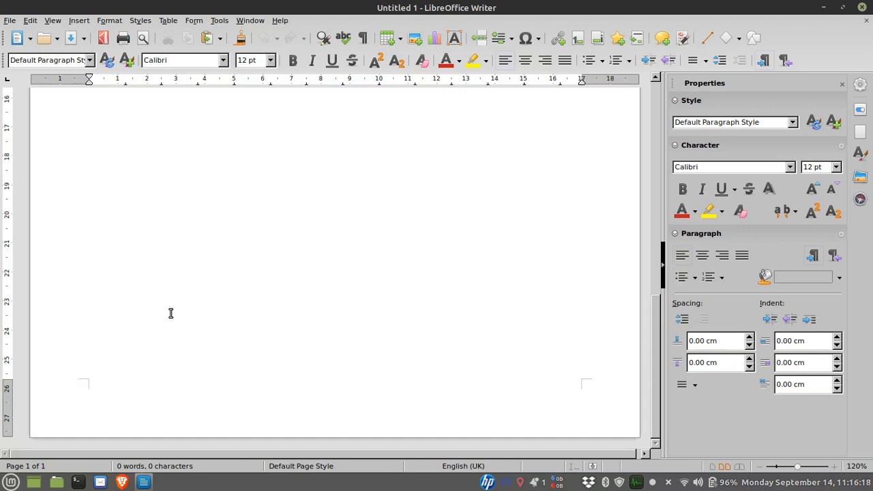
scroll(171, 313, "up", 8)
scroll(171, 313, "up", 5)
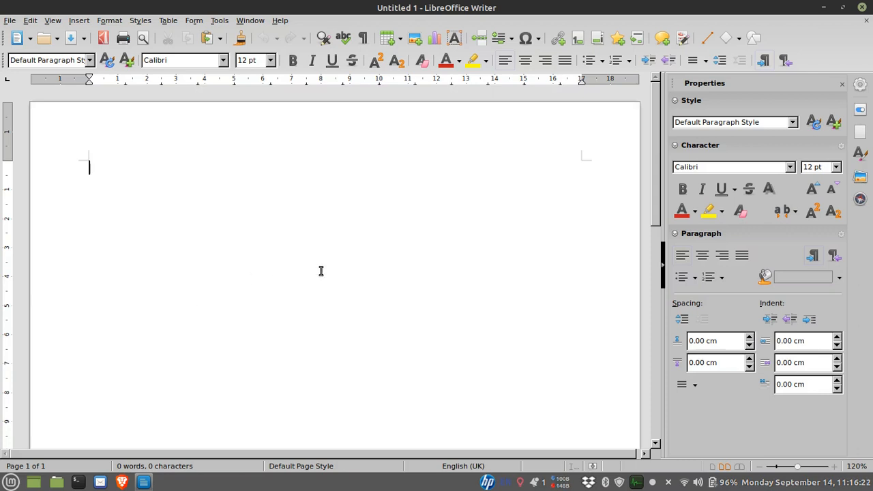
Add a header to the Default Page Style and align its paragraph to the right
left_click(580, 158)
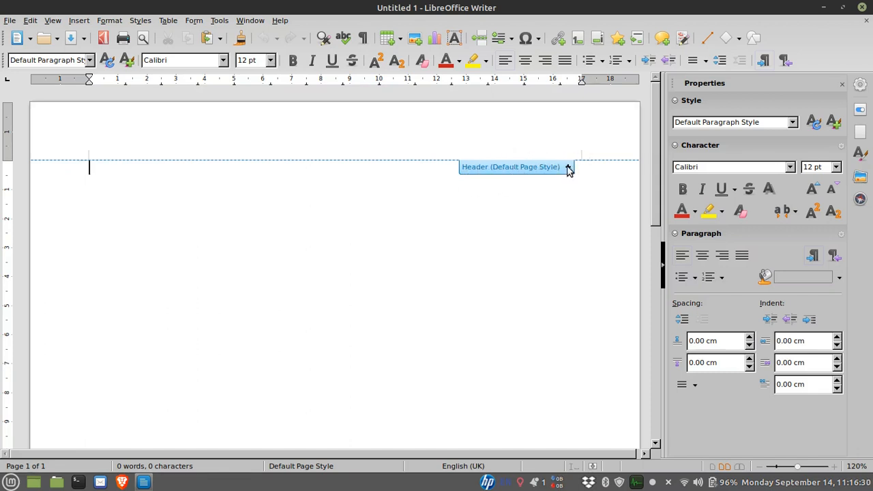
left_click(569, 168)
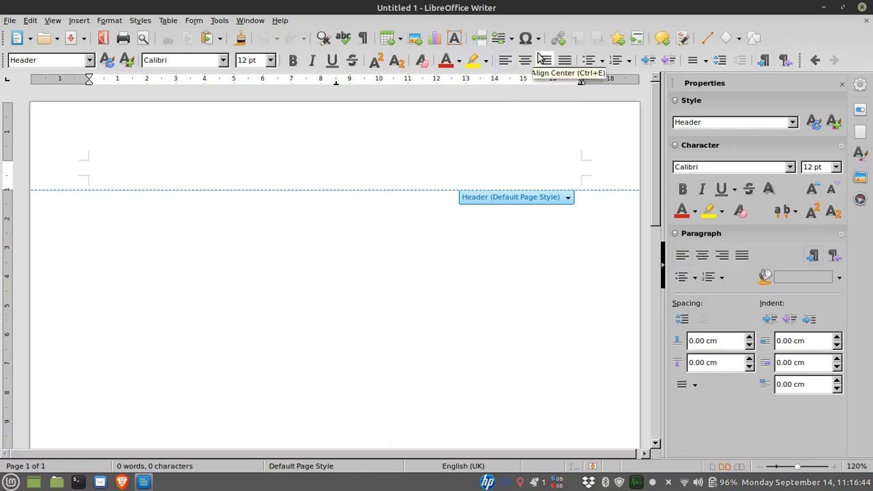
left_click(546, 62)
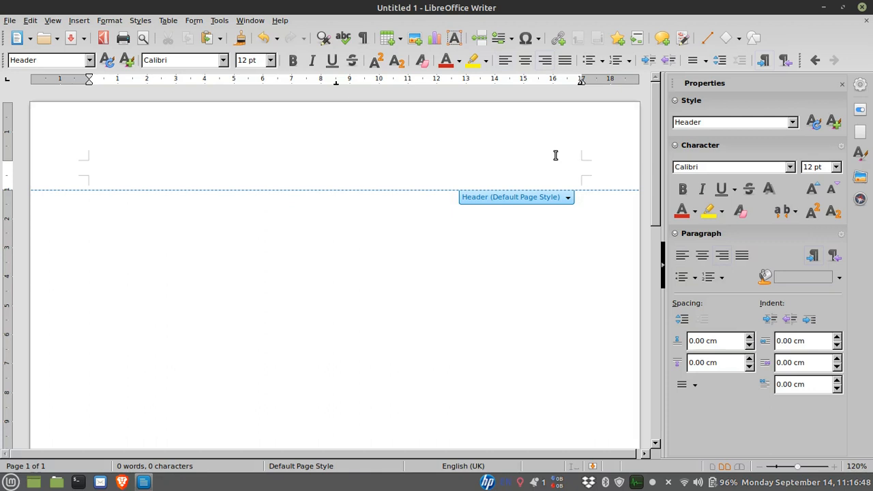
left_click(506, 60)
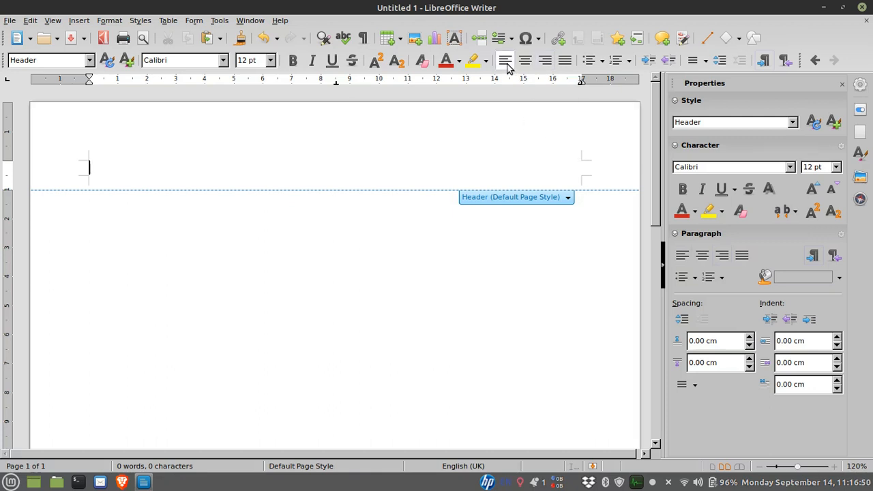
left_click(546, 62)
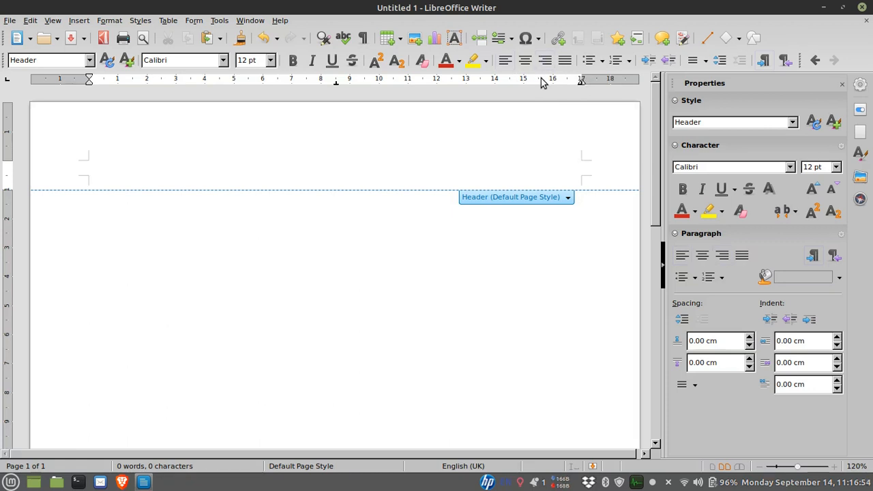
left_click(525, 62)
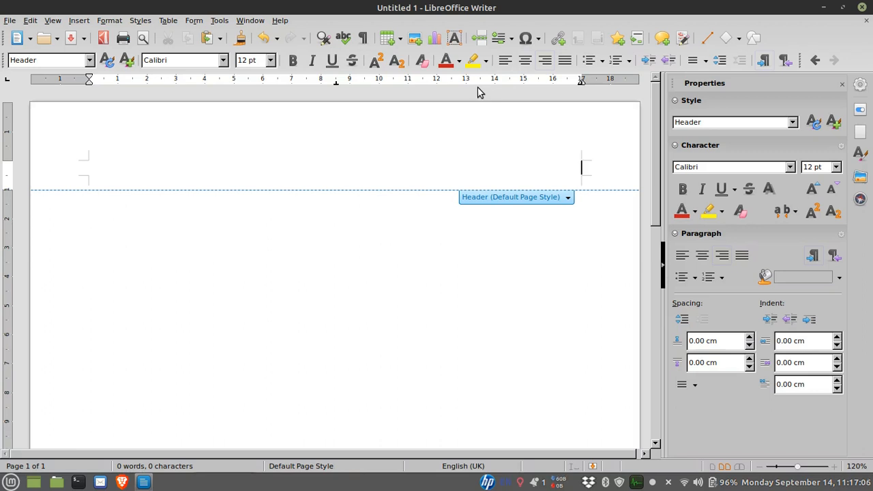
Insert an automatic page number into the right-aligned header
left_click(72, 22)
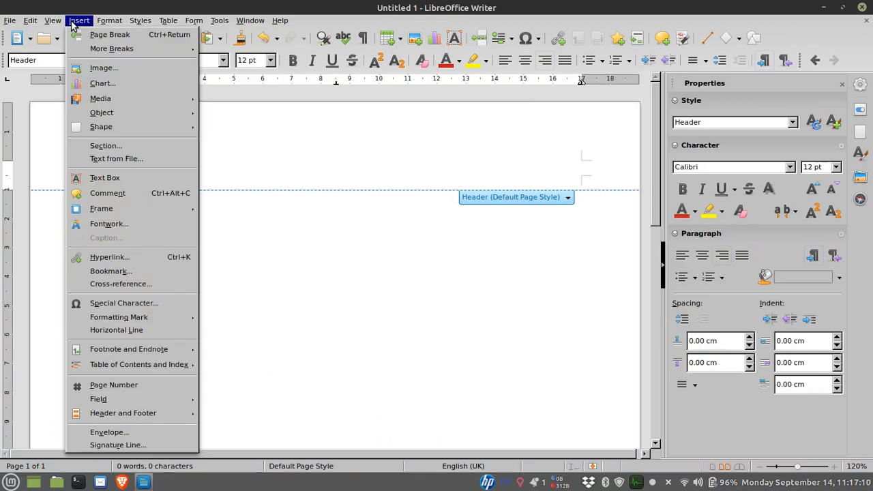
mouse_move(156, 49)
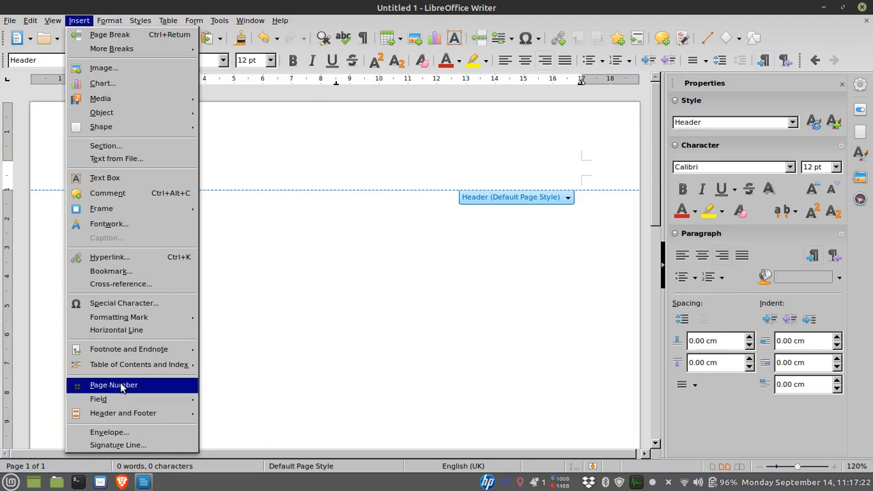
mouse_move(128, 401)
left_click(171, 386)
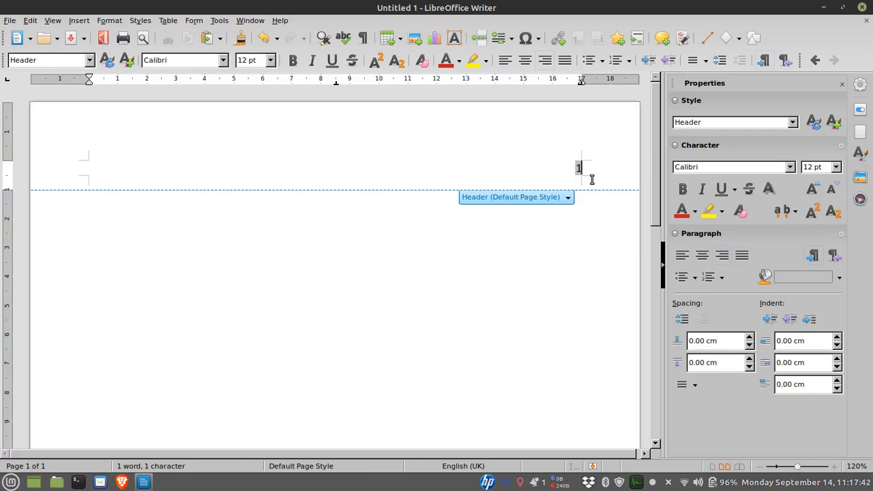
Return to the page body and reduce the top page margin to about 1 cm, bringing the header nearer the edge
left_click(473, 273)
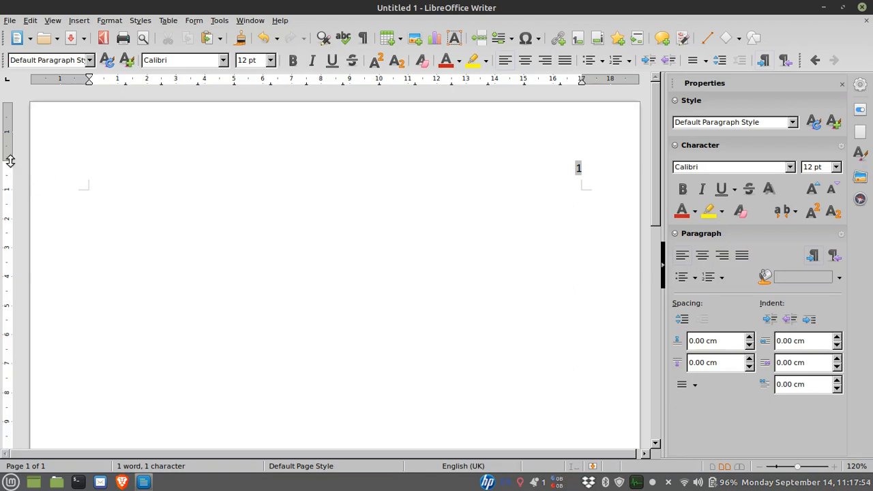
mouse_move(10, 161)
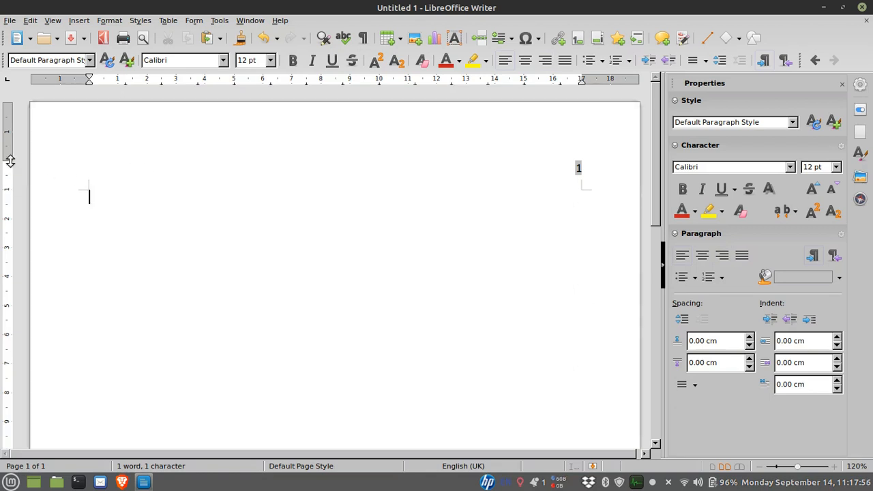
left_click_drag(10, 161, 7, 132)
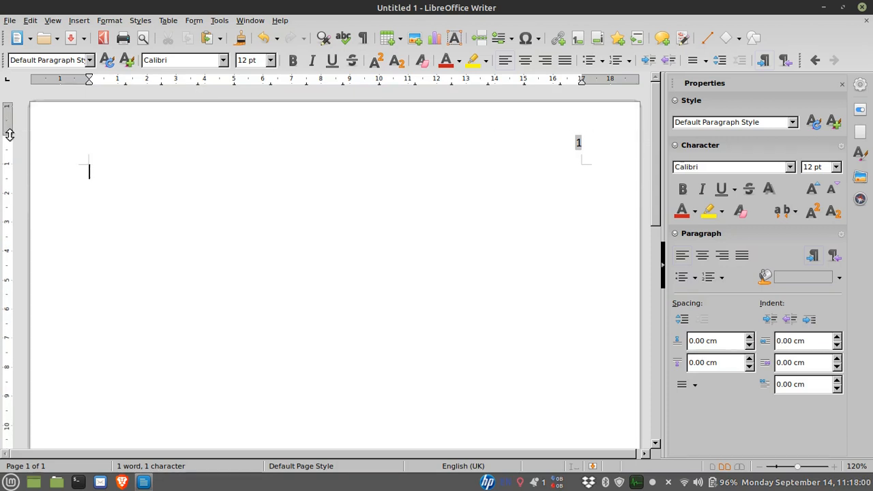
Set the right indent of the header's page number paragraph to -1.00 cm and return to the body text
left_click(578, 143)
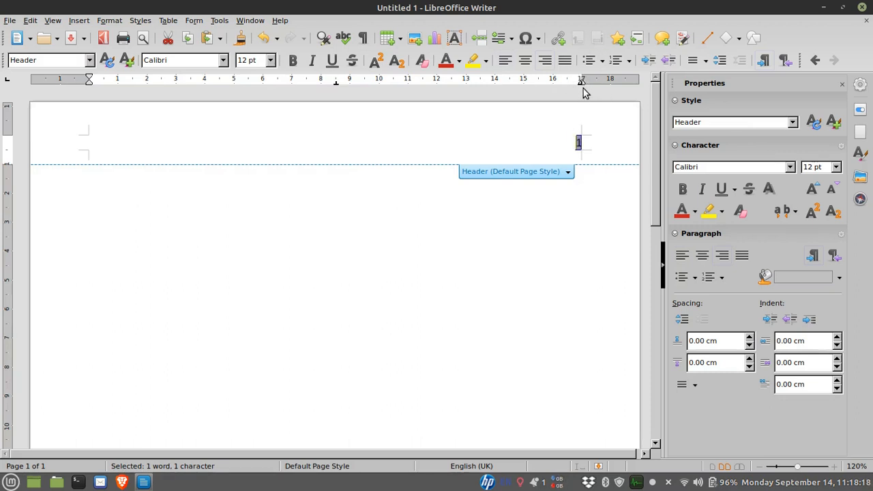
left_click_drag(587, 86, 610, 88)
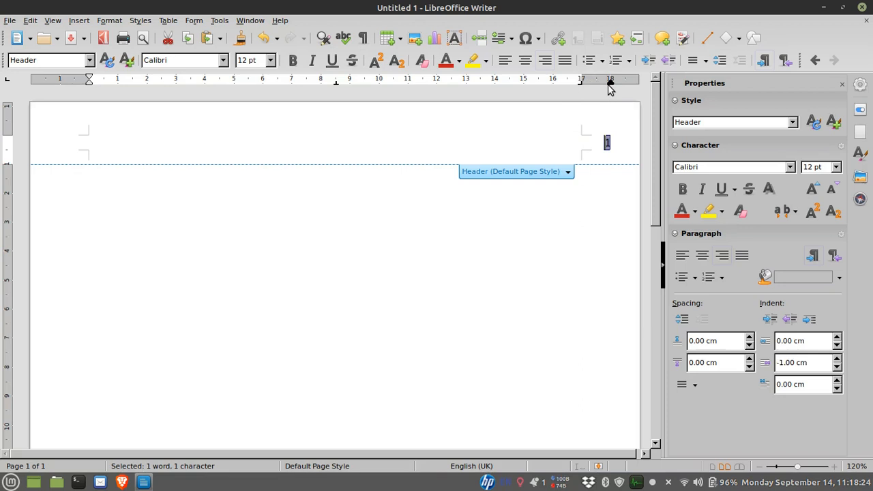
left_click(581, 220)
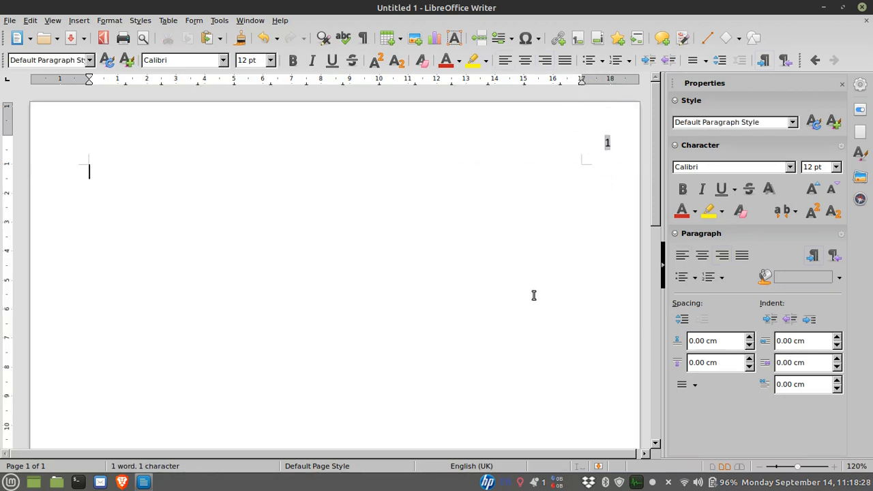
Add a footer to the Default Page Style at the end of the page
scroll(535, 295, "down", 10)
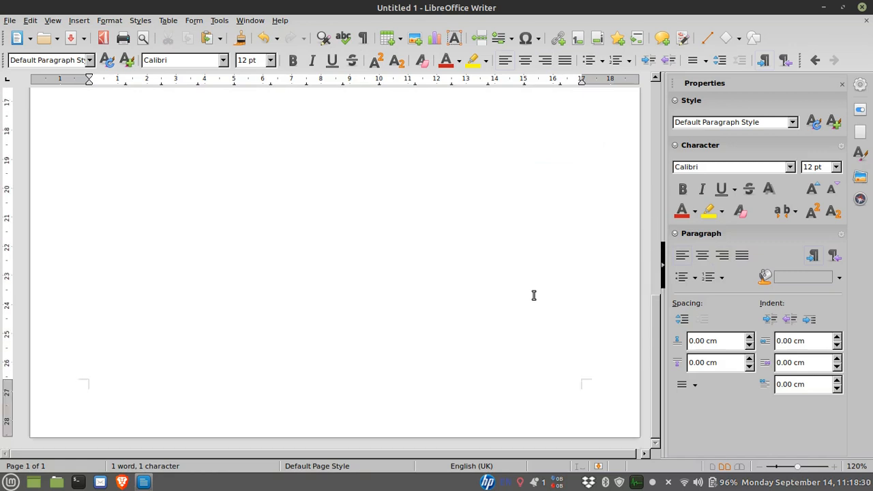
scroll(535, 295, "up", 5)
scroll(535, 295, "down", 5)
mouse_move(583, 382)
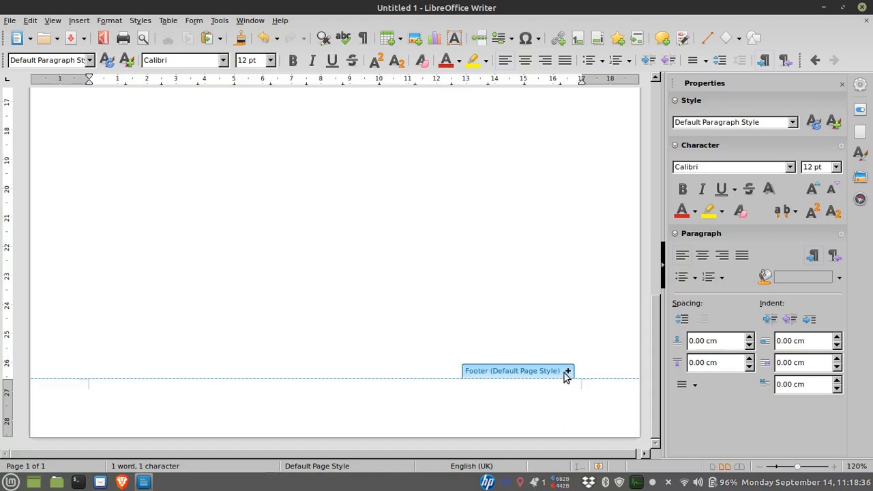
left_click(567, 372)
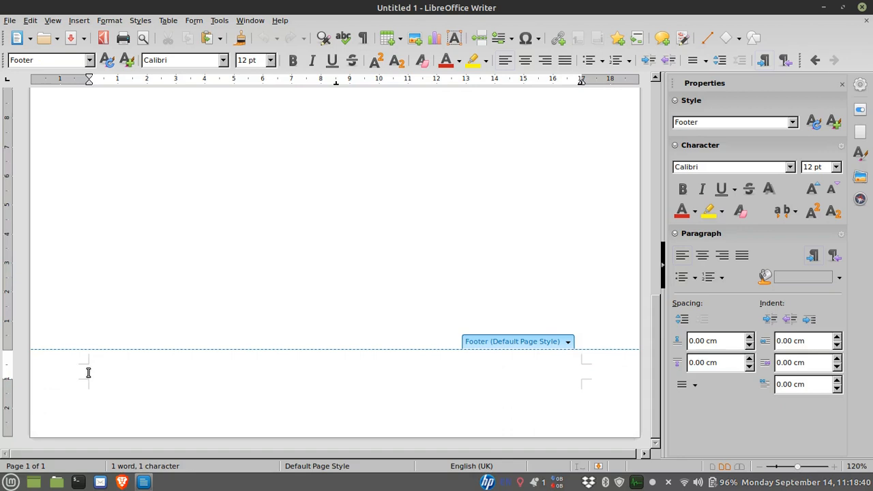
Align the footer paragraph to the right and insert an automatic page number in it
left_click(544, 64)
left_click(79, 21)
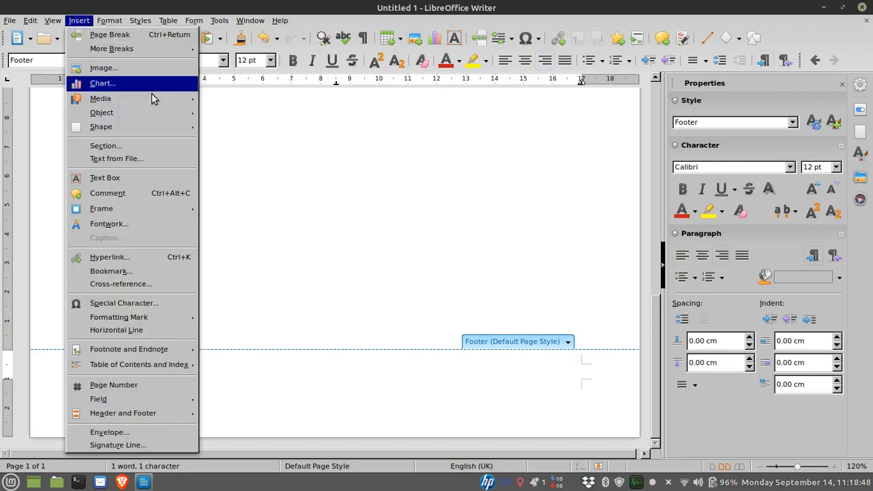
left_click(113, 385)
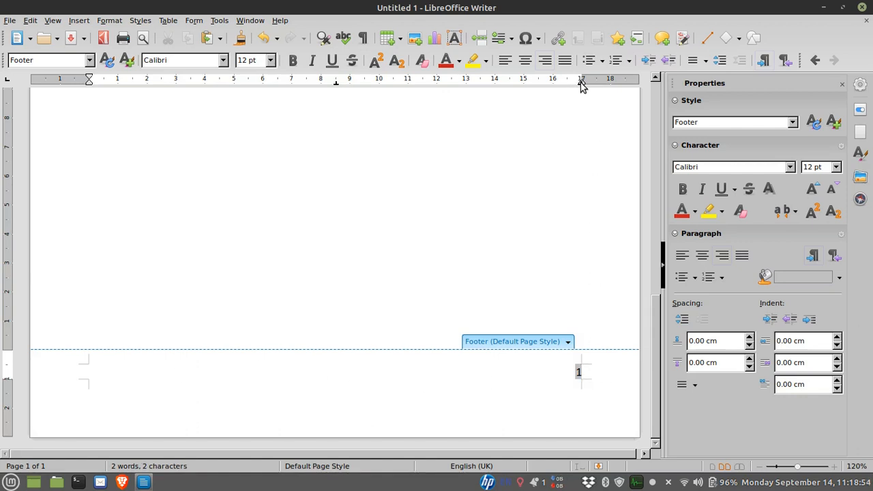
Set the right indent of the footer's page number paragraph to -1.00 cm and return to the body text
left_click_drag(581, 83, 607, 89)
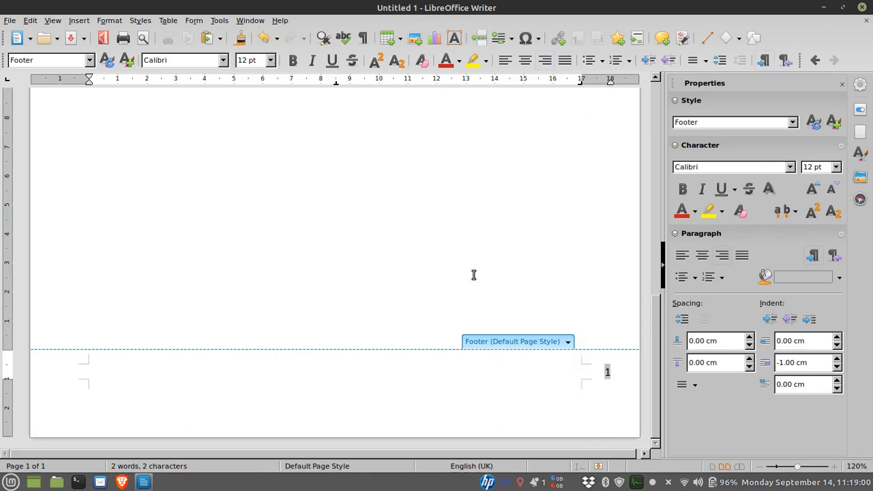
scroll(469, 268, "up", 10)
scroll(468, 269, "down", 10)
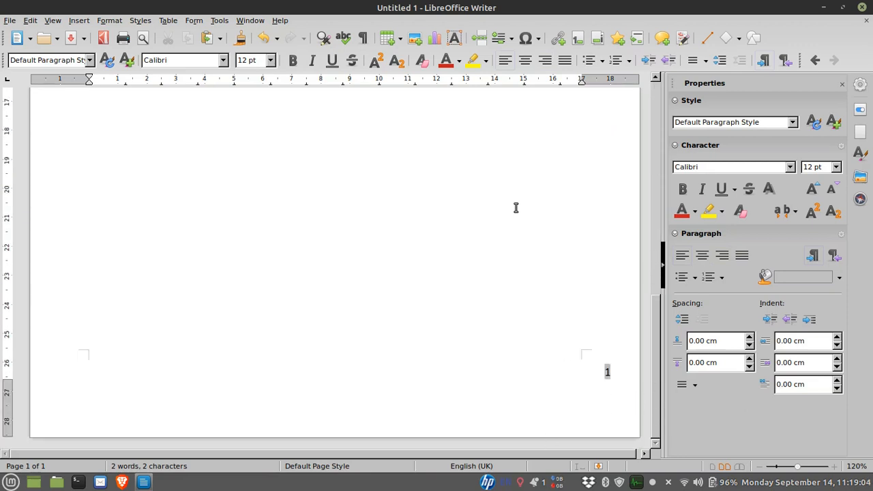
scroll(516, 208, "up", 10)
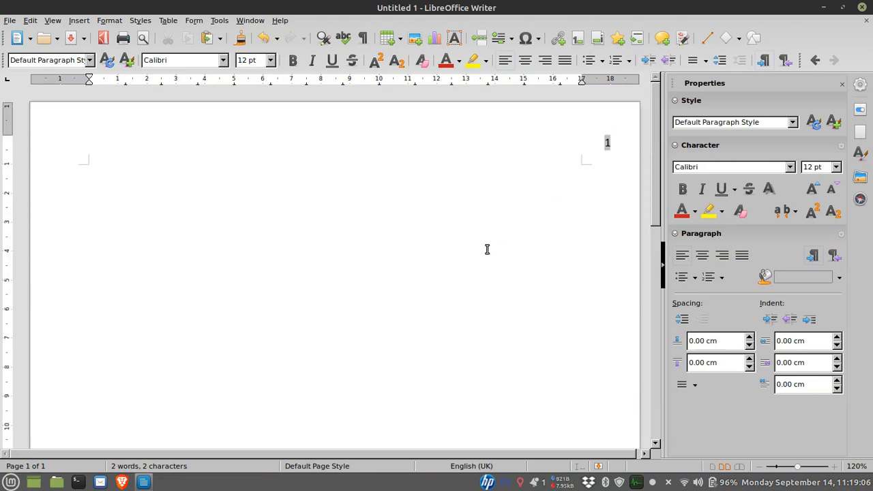
scroll(487, 249, "down", 10)
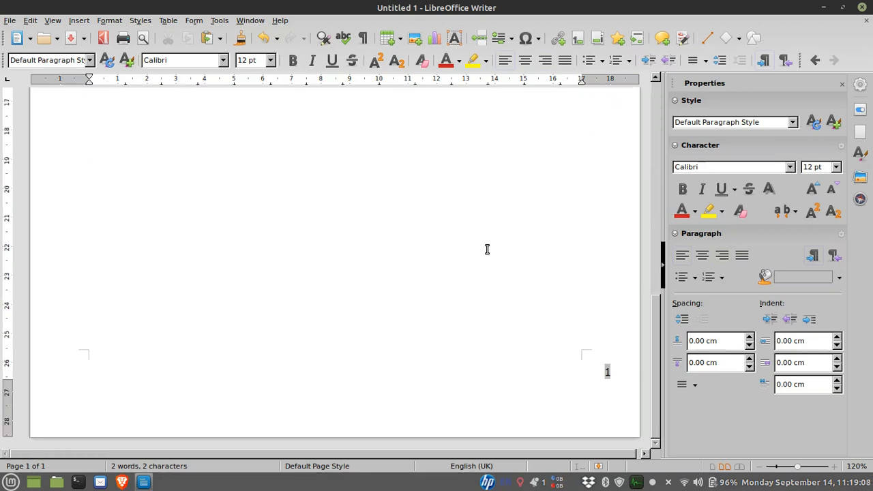
scroll(294, 320, "up", 10)
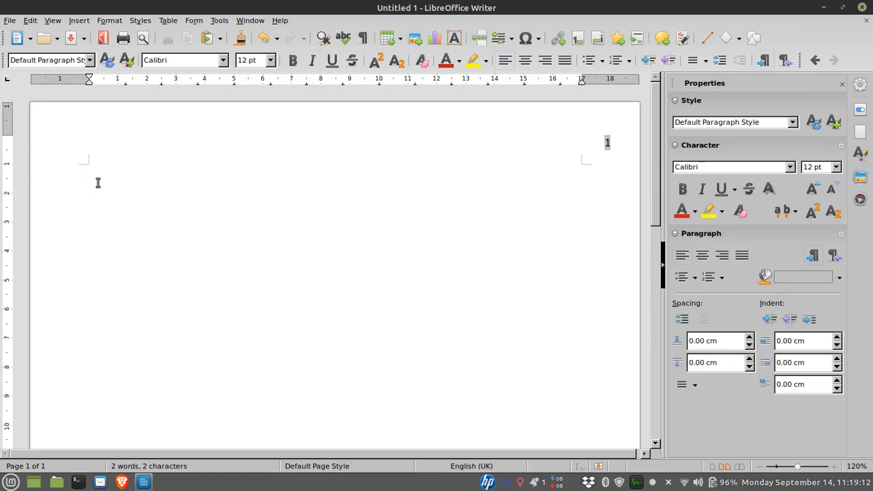
Insert a page break in the body text of the first page to start a second page
left_click(79, 21)
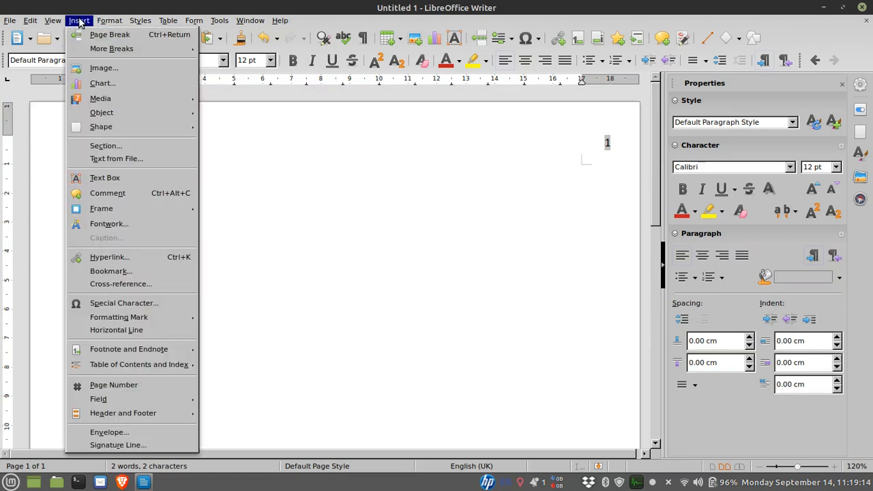
left_click(238, 294)
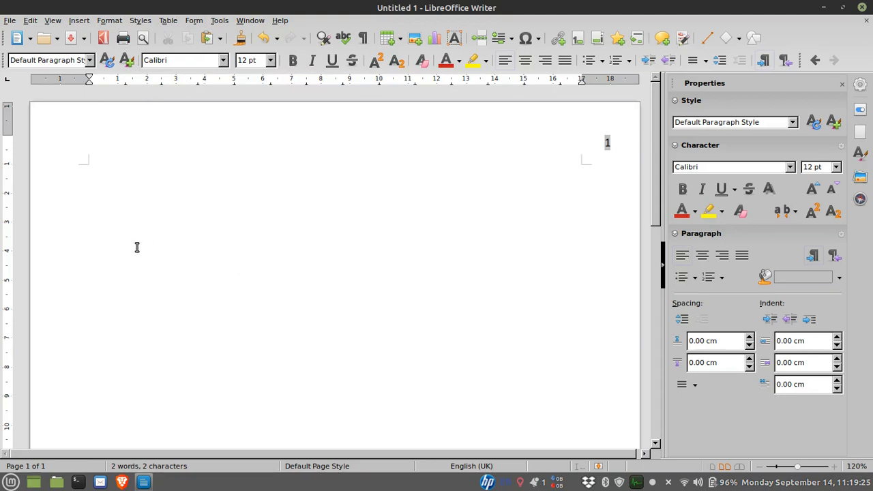
left_click(79, 21)
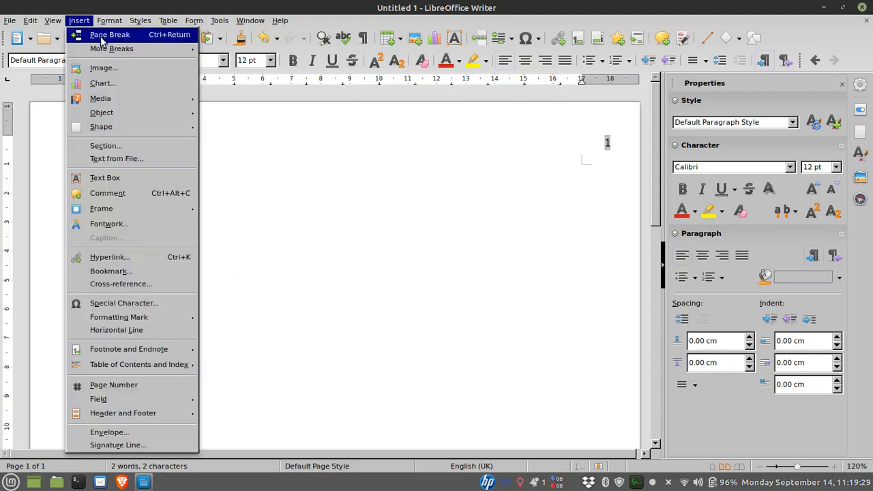
left_click(109, 35)
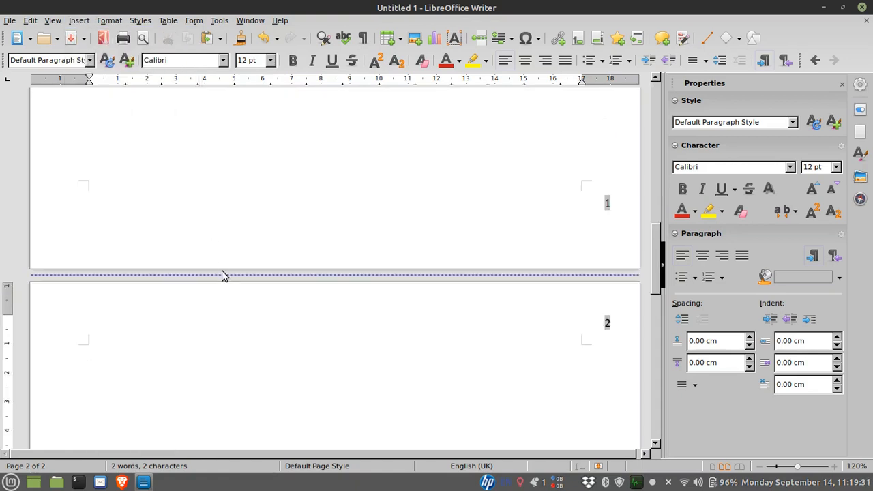
Examine the page numbers in the headers and footers of both pages
left_click(79, 23)
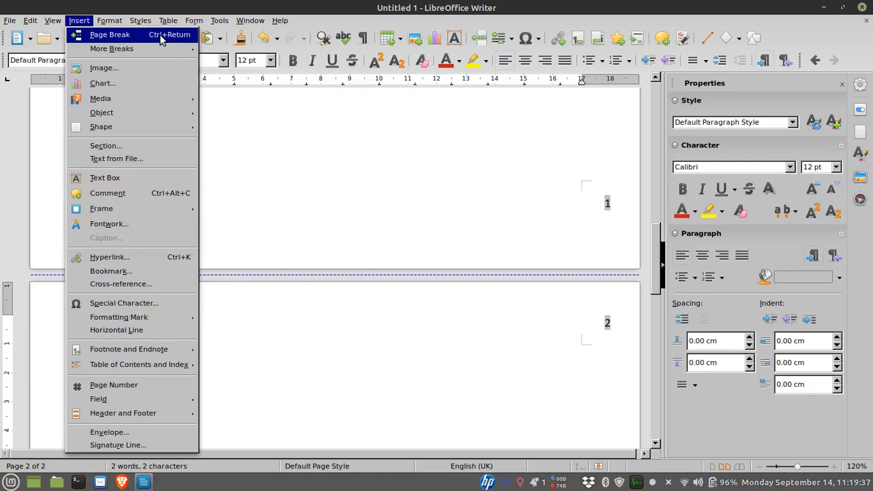
left_click(376, 416)
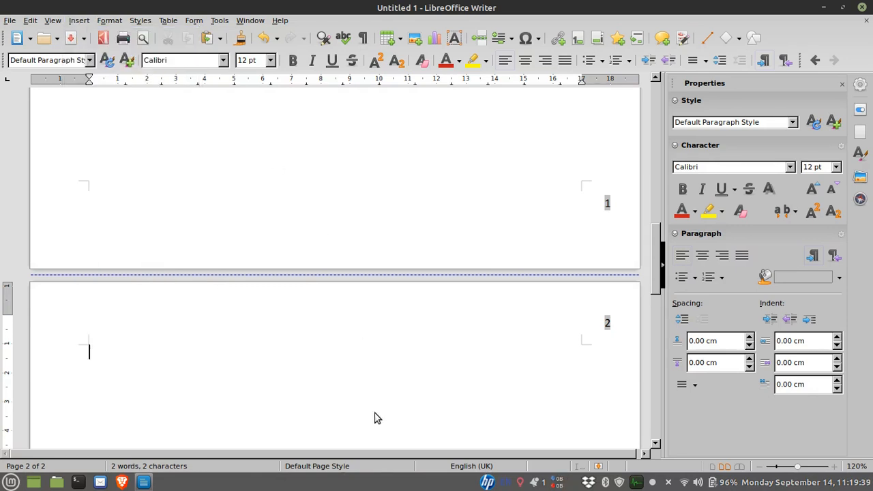
scroll(376, 412, "down", 2)
scroll(376, 411, "up", 2)
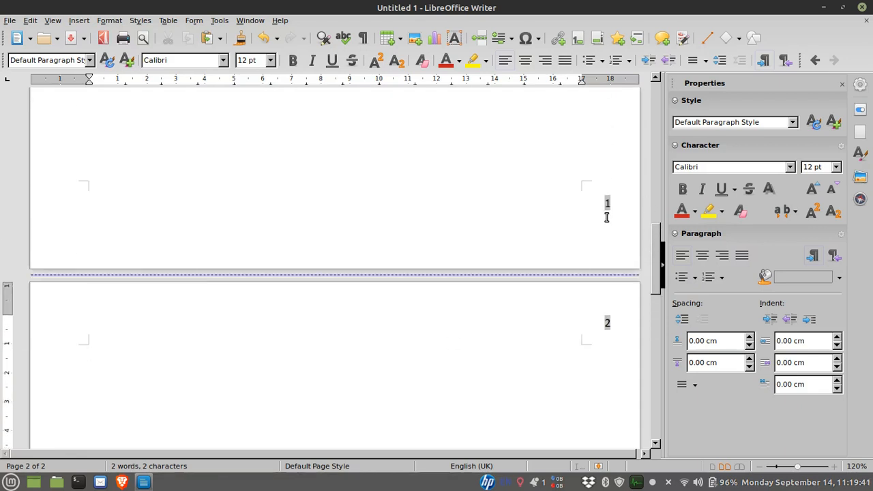
scroll(608, 213, "up", 10)
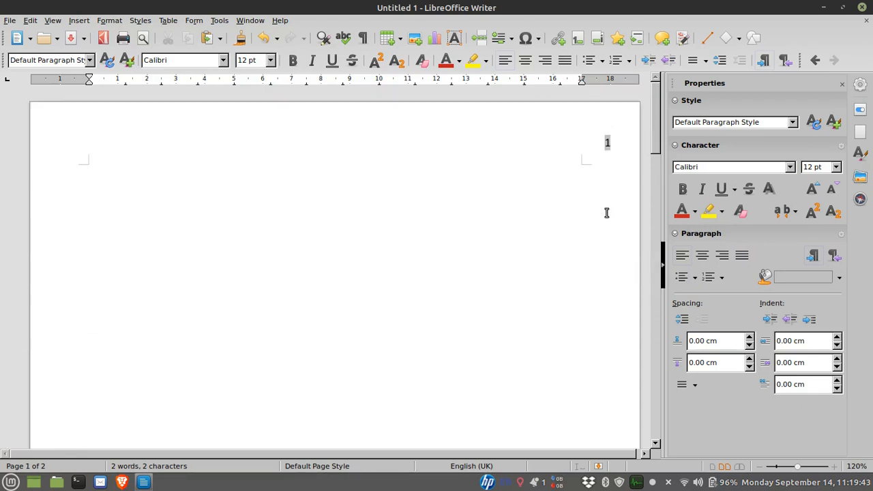
scroll(607, 213, "down", 11)
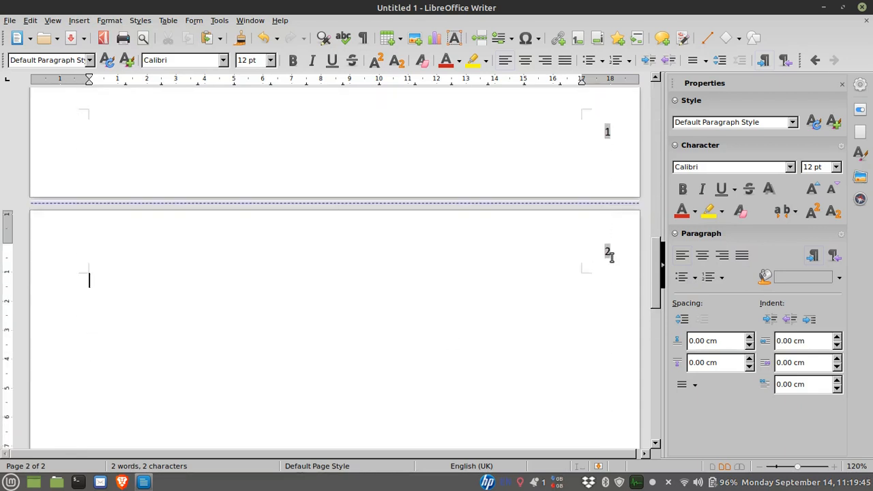
scroll(489, 340, "down", 9)
scroll(489, 339, "up", 15)
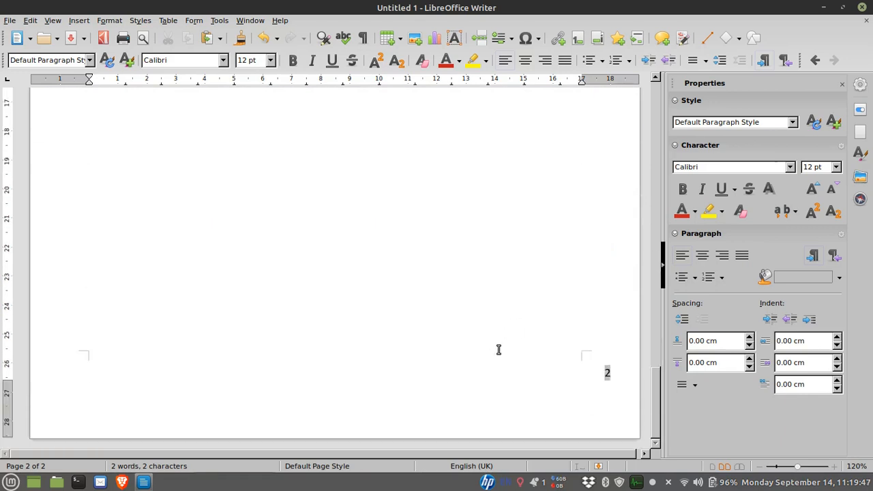
scroll(499, 350, "down", 12)
scroll(505, 355, "up", 14)
scroll(506, 357, "down", 9)
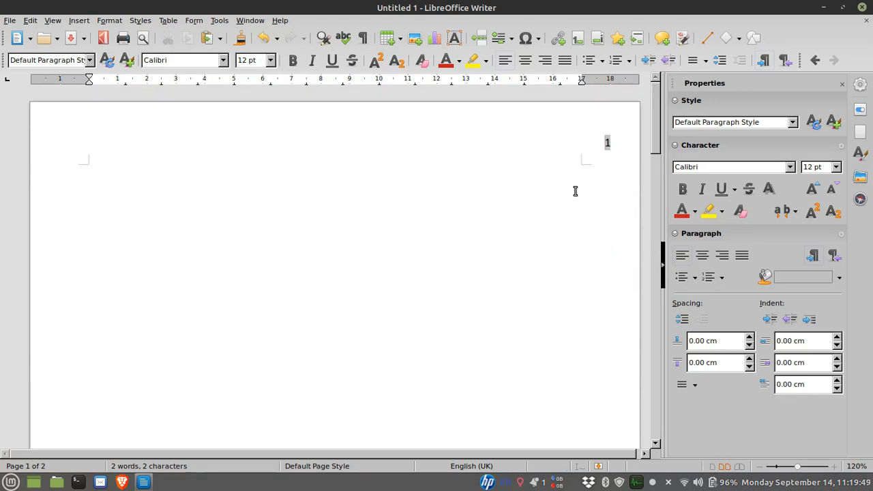
Delete the page number from the header, keeping the footer number, and return to the body of the first page
left_click(603, 144)
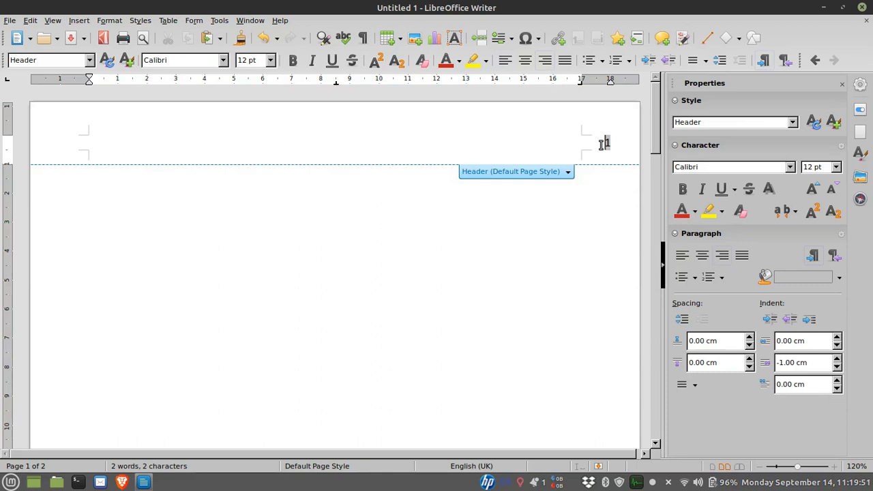
key("Delete")
left_click(410, 279)
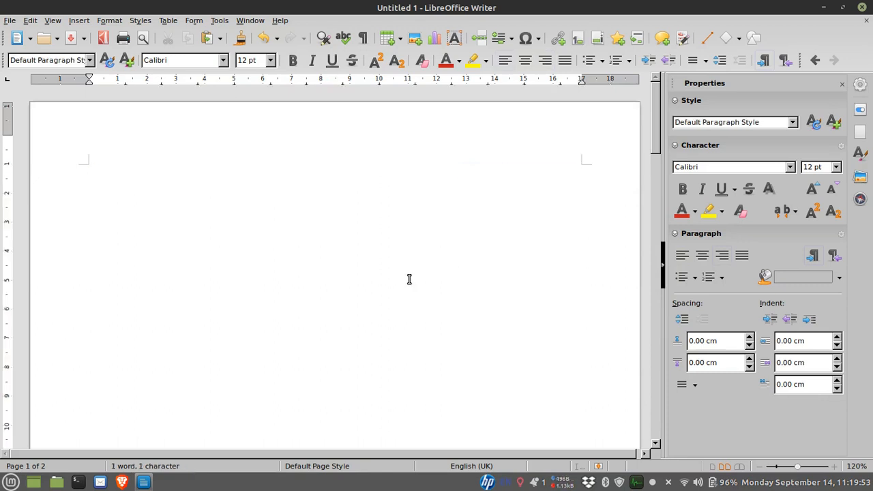
scroll(409, 279, "down", 10)
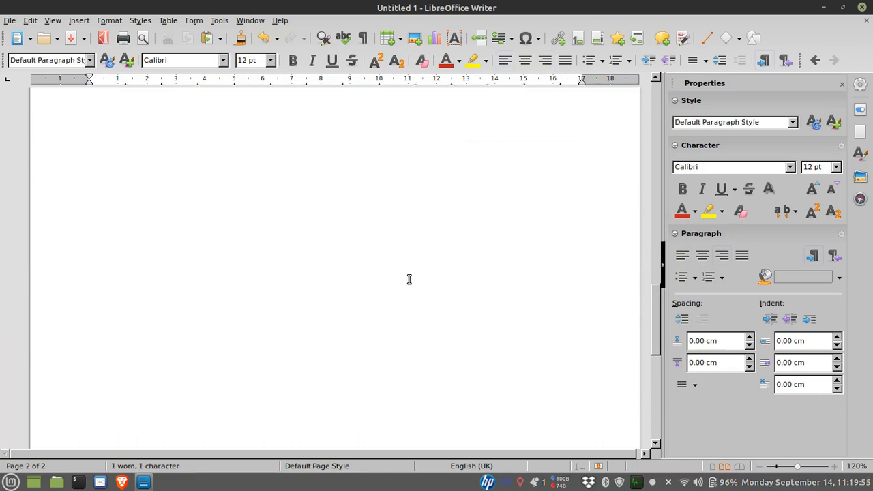
scroll(561, 141, "down", 5)
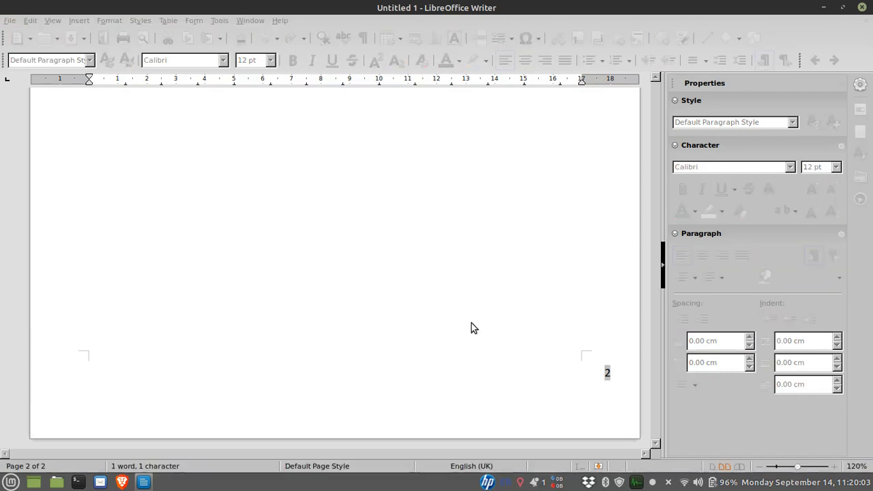
scroll(472, 324, "up", 10)
scroll(473, 323, "up", 8)
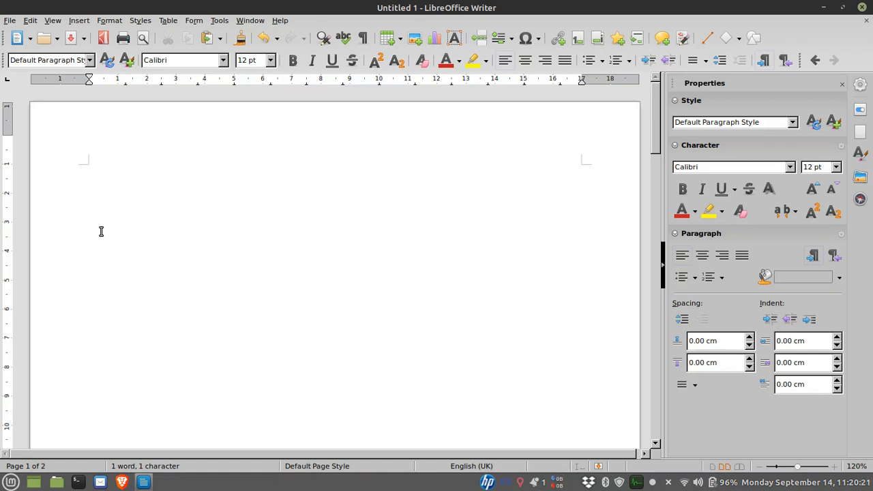
Write "I want to edit photo within word document." as the first line of the first page
type("wa")
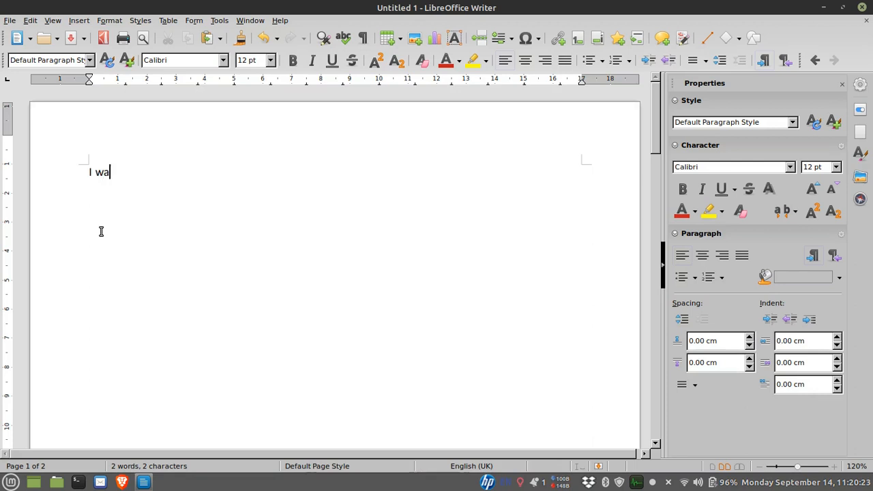
type("nt to ")
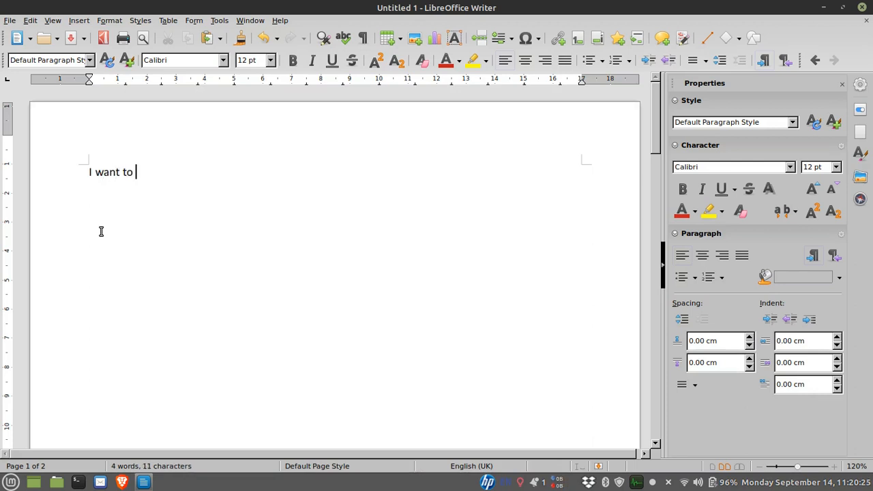
type("edit phot")
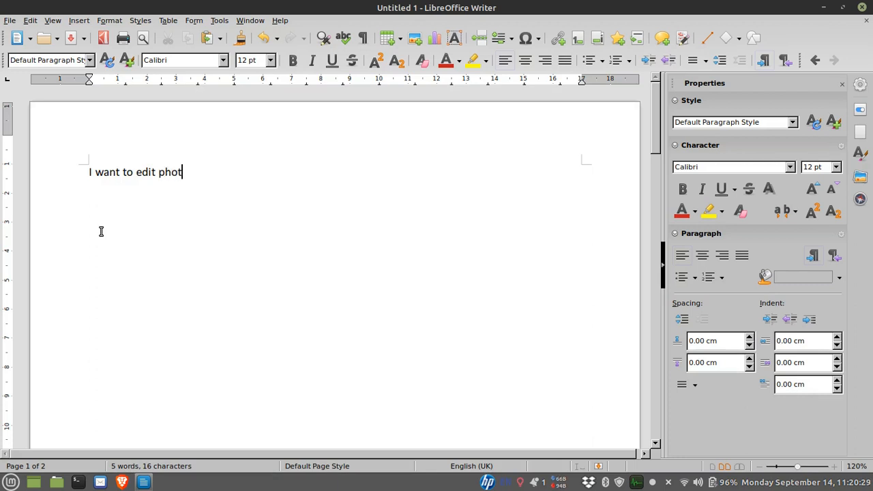
type("o within word ")
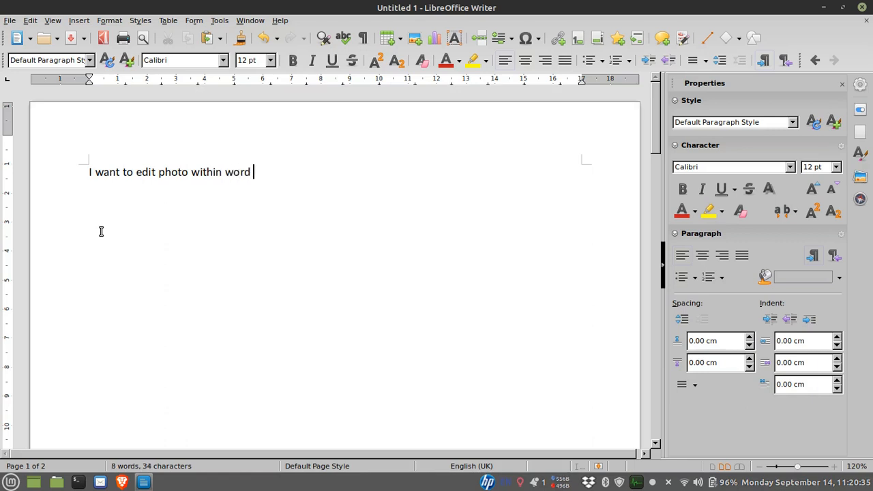
type("document.")
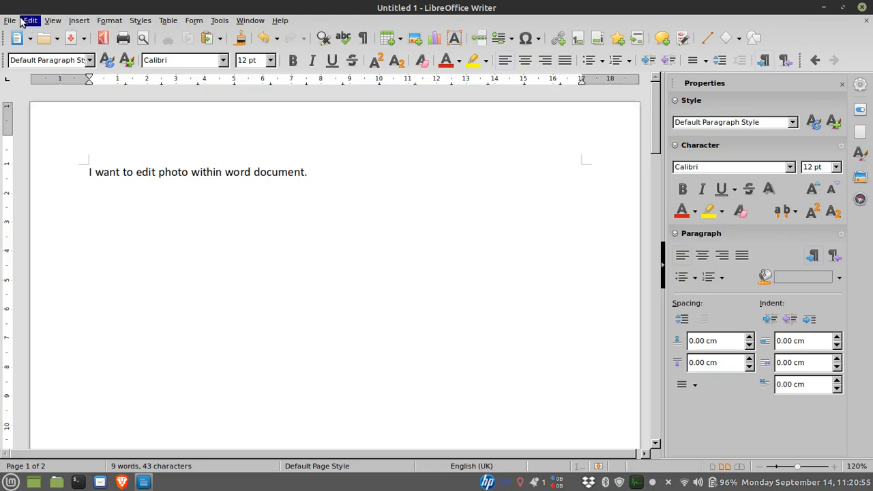
Insert the image DSC_0006.JPG from the Poster-1 pictures folder below the sentence
left_click(77, 21)
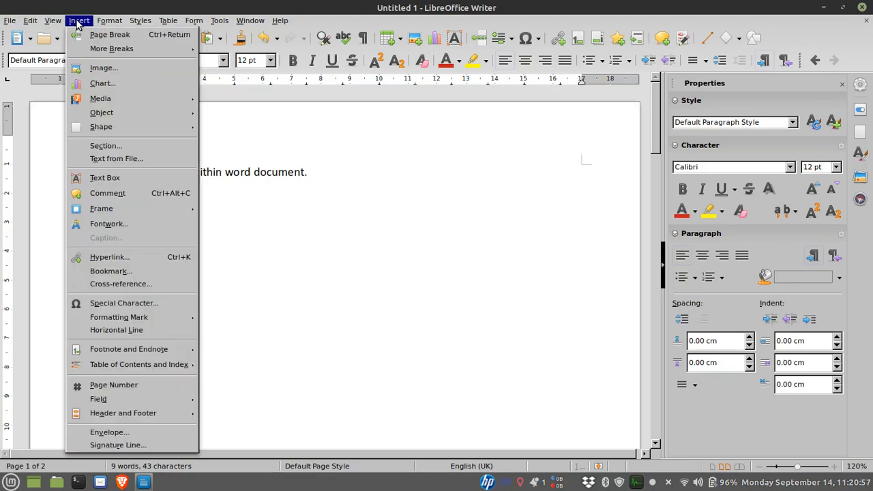
left_click(115, 71)
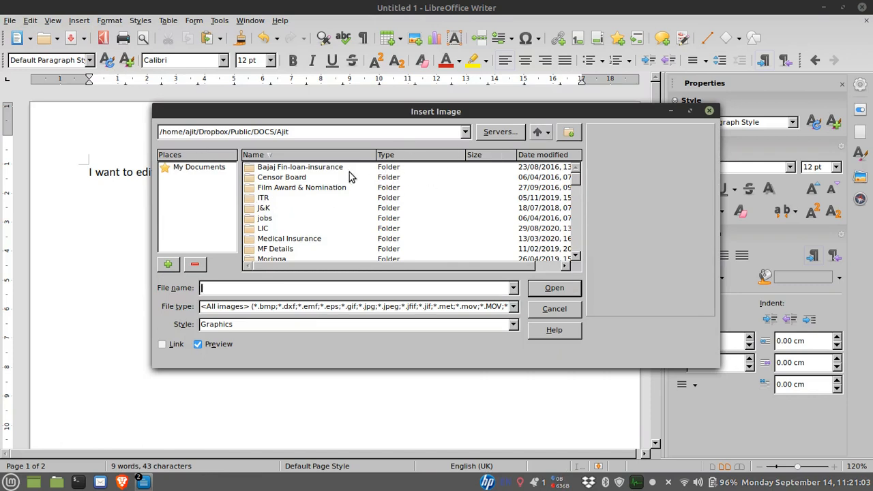
key("BackSpace")
scroll(468, 234, "down", 4)
scroll(469, 236, "down", 2)
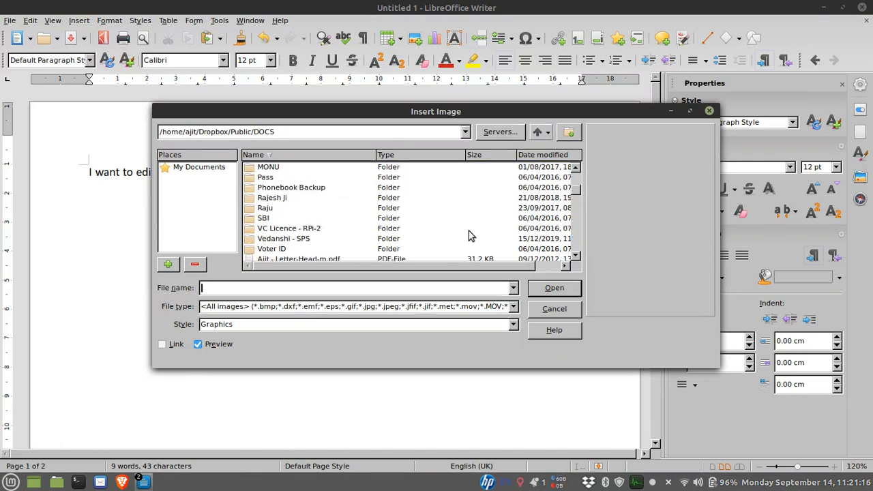
key("Home")
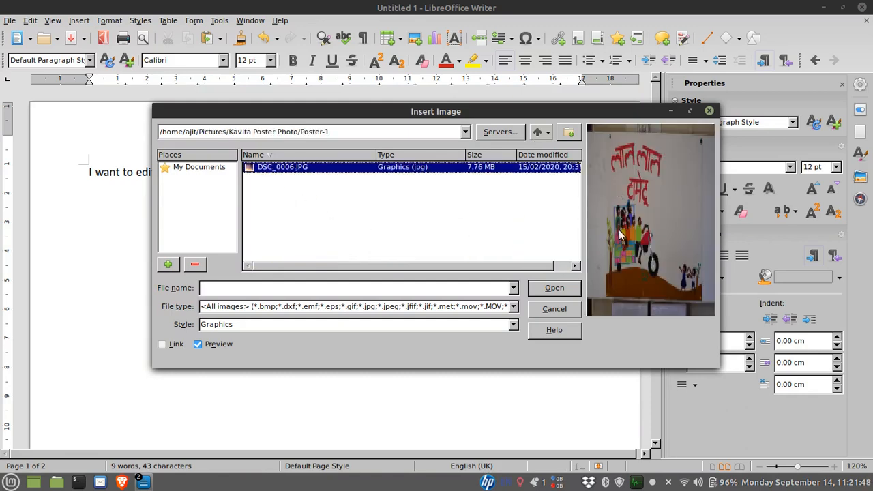
left_click(554, 289)
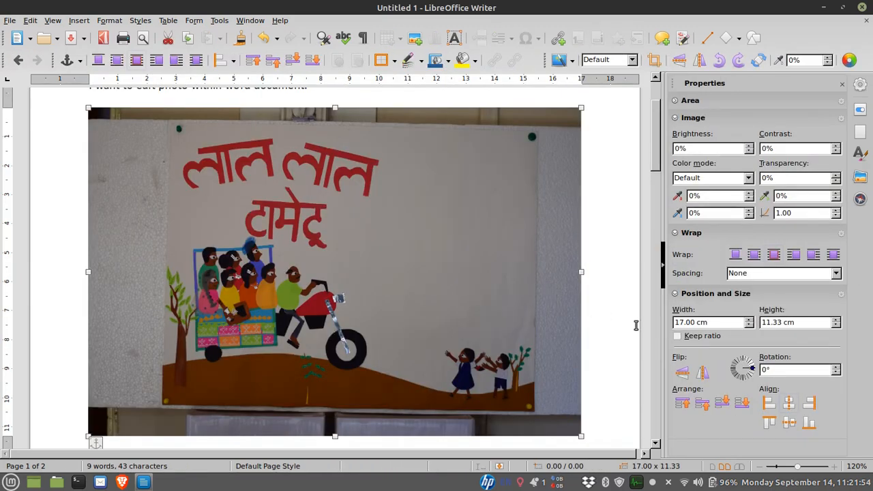
Review the inserted poster photo on the page, deselecting it and selecting it again
scroll(616, 310, "down", 3)
scroll(617, 310, "up", 3)
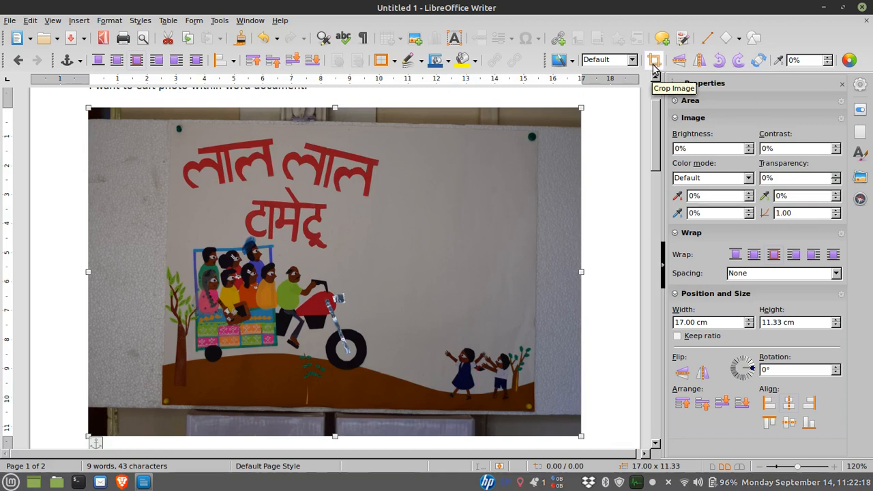
scroll(595, 170, "down", 3)
left_click(598, 163)
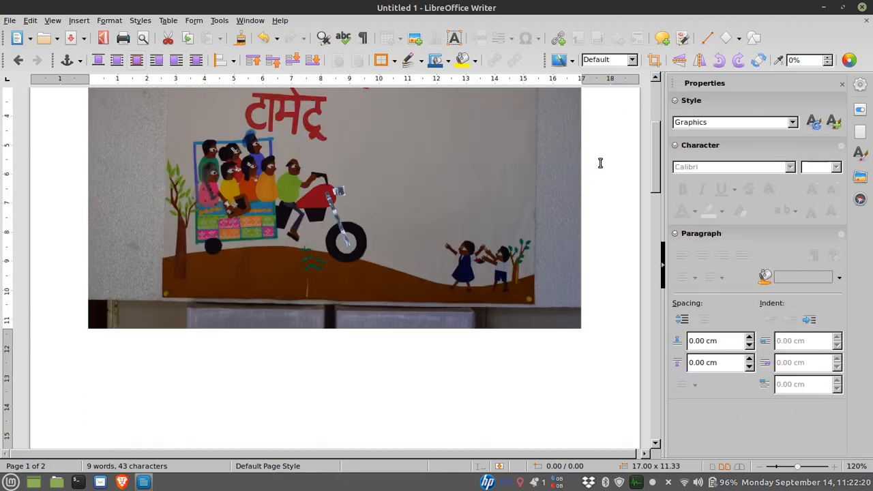
left_click(479, 134)
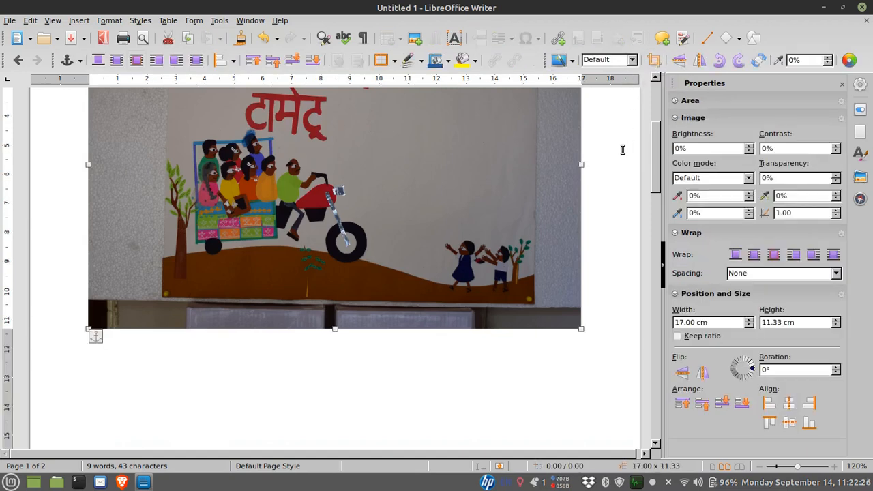
scroll(623, 148, "up", 3)
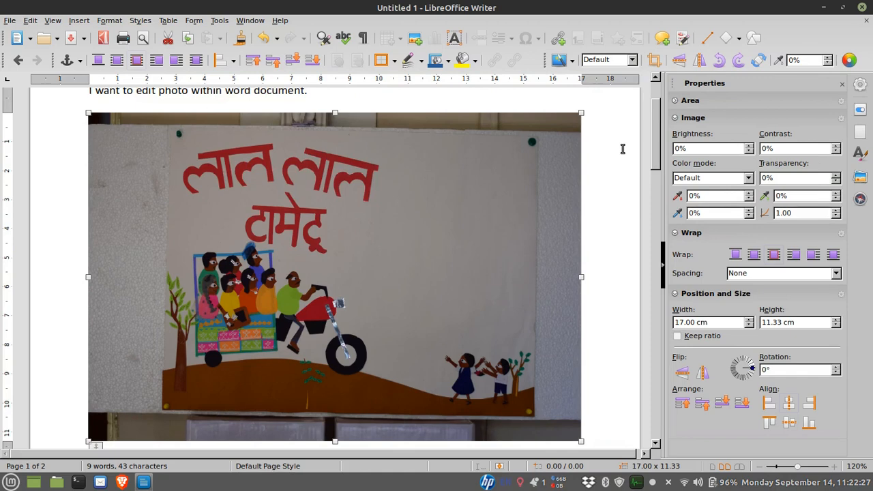
Crop the surrounding wall off all four sides of the photo, leaving it about 12.74 cm wide and 9.55 cm high
left_click(653, 62)
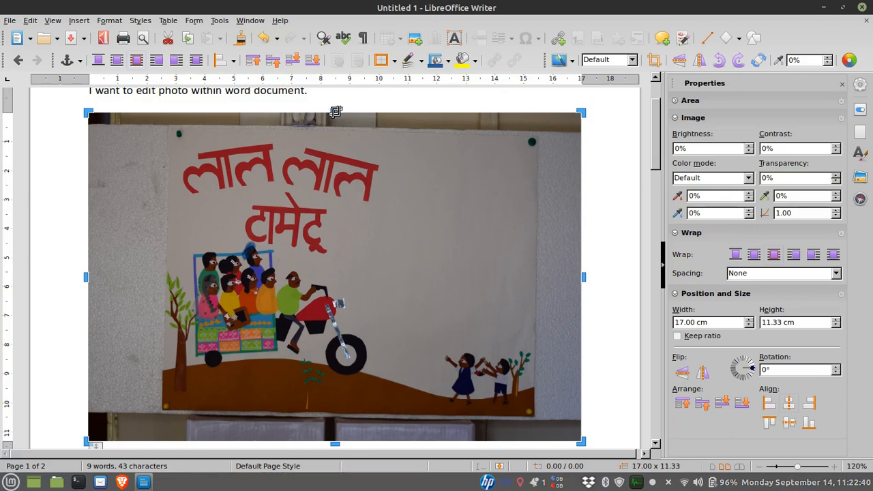
left_click_drag(335, 112, 345, 134)
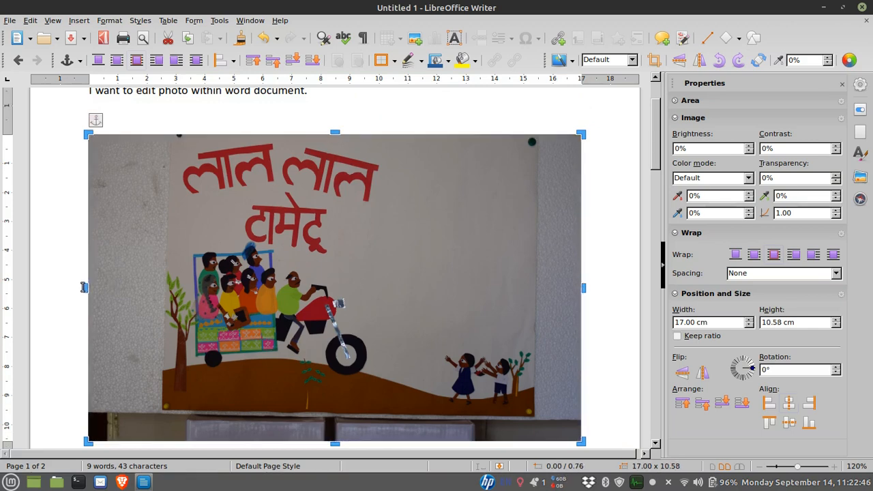
left_click_drag(87, 290, 165, 292)
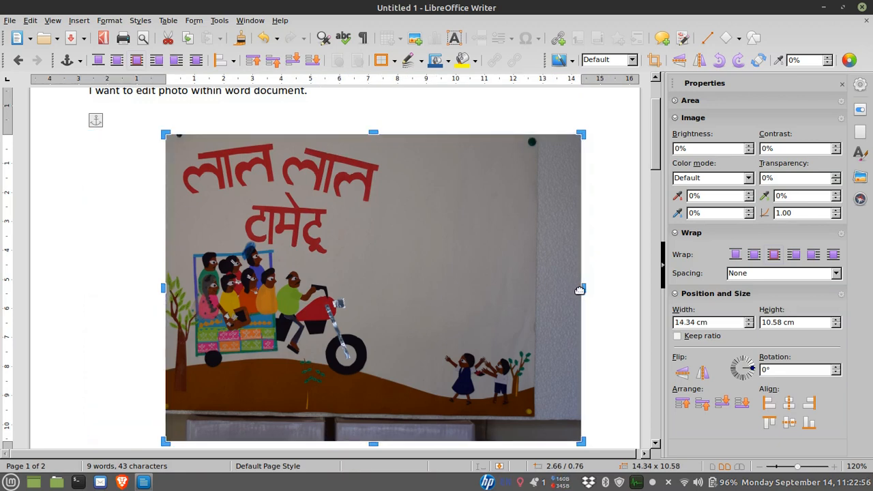
left_click_drag(579, 290, 536, 288)
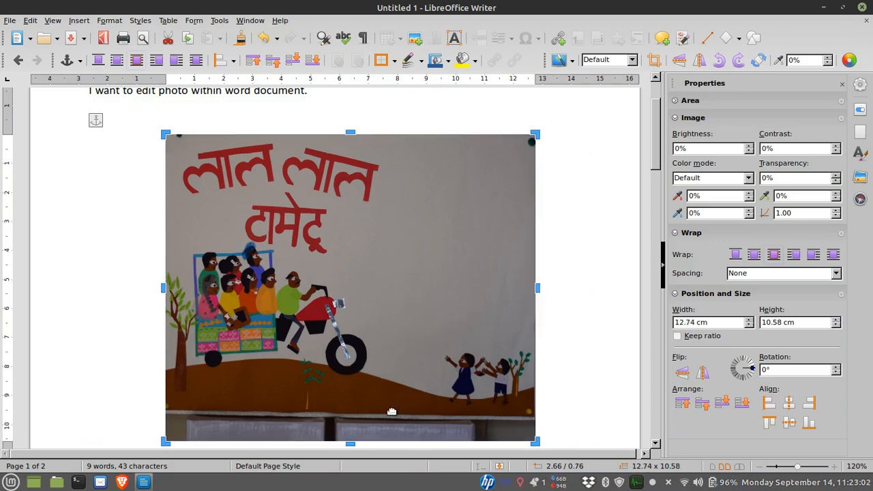
left_click_drag(351, 446, 346, 412)
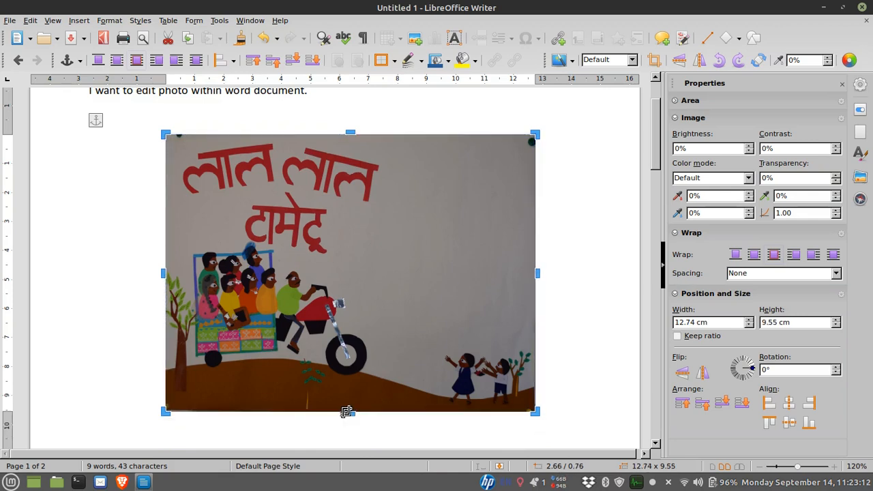
left_click(595, 255)
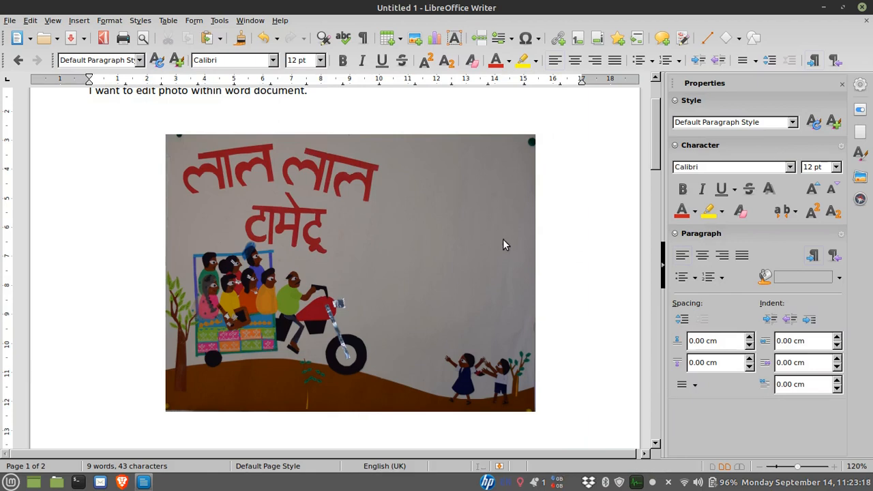
Scale the cropped photo down to about 7.71 × 5.78 cm and move it to the left margin just below the sentence
left_click(467, 233)
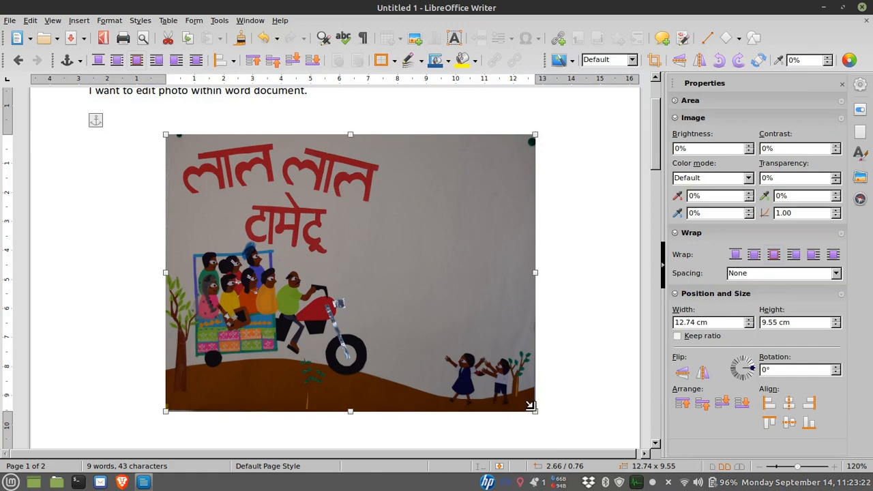
left_click_drag(530, 405, 323, 296)
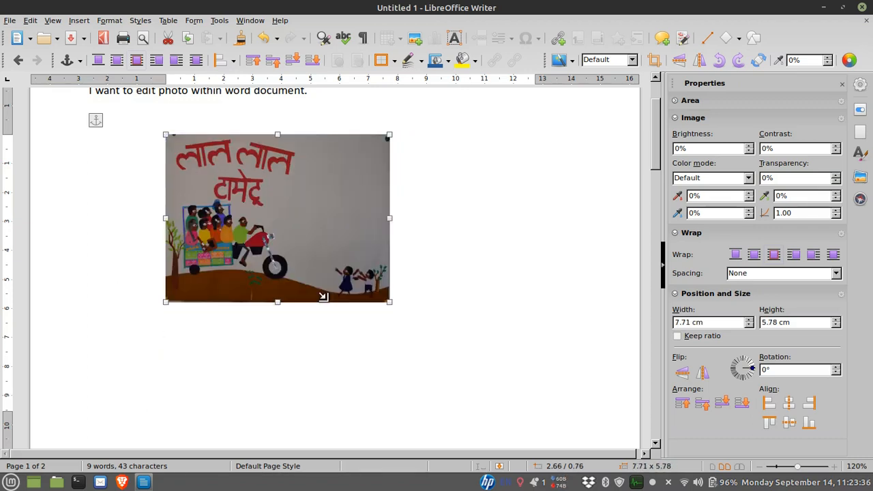
left_click_drag(261, 212, 217, 208)
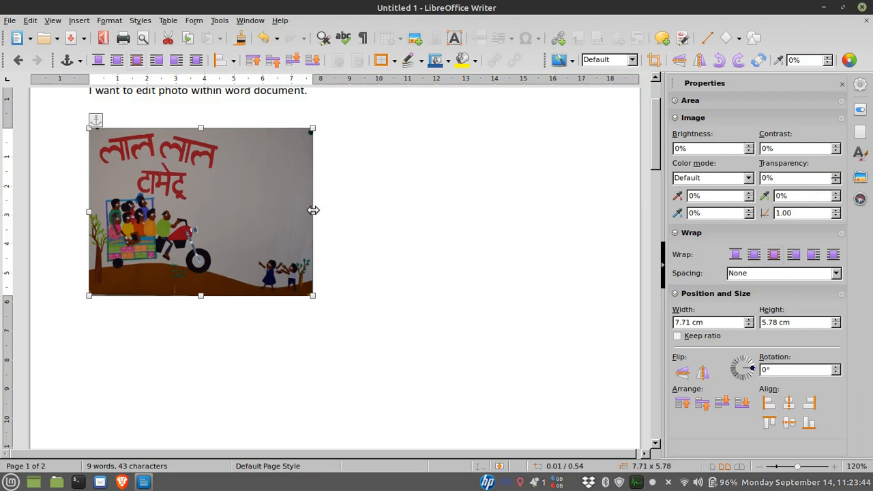
Try stretching the photo horizontally to about 9.70 cm wide, and undo the stretch
left_click_drag(313, 211, 370, 215)
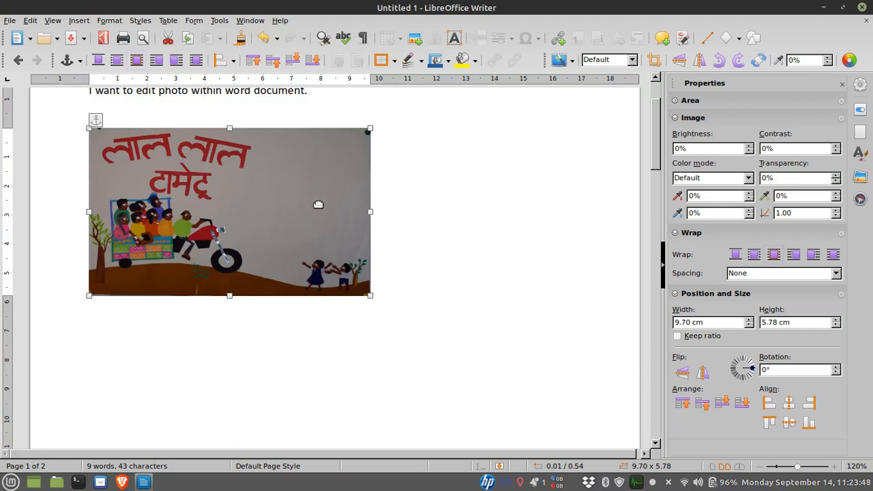
key("ctrl+z")
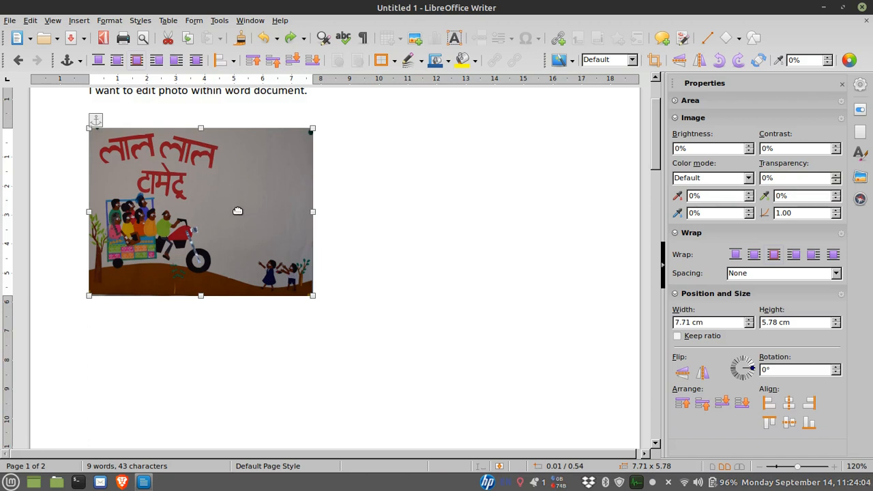
Try flipping the photo vertically and horizontally, reversing each flip to restore the original orientation
left_click(681, 374)
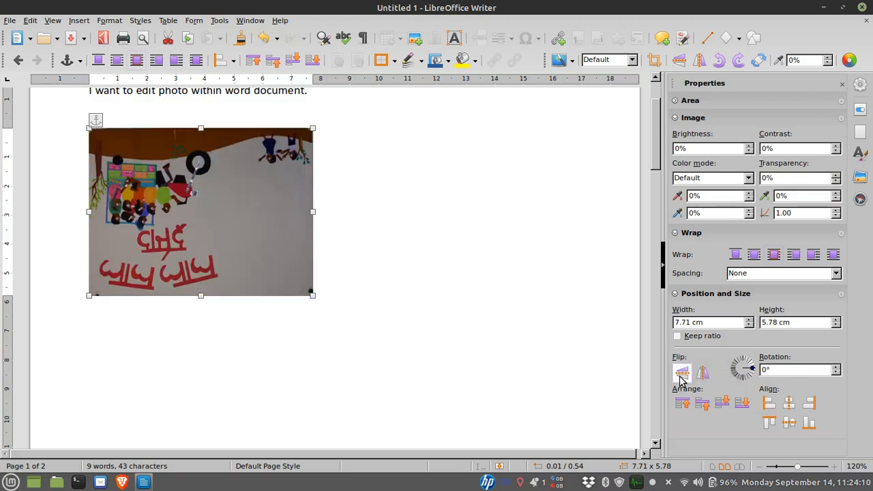
left_click(681, 376)
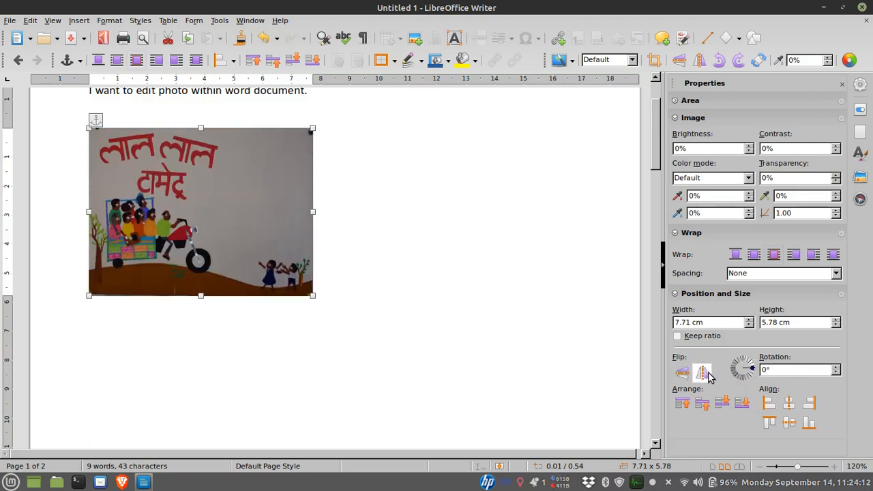
left_click(706, 375)
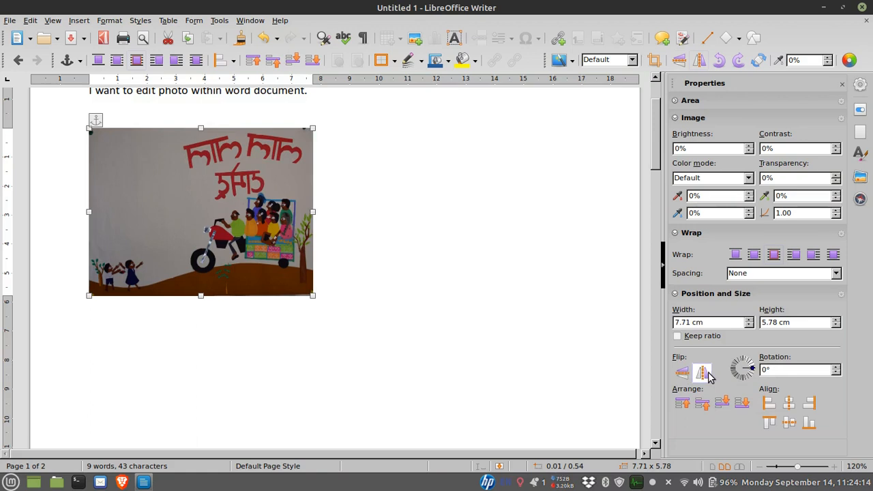
left_click(707, 375)
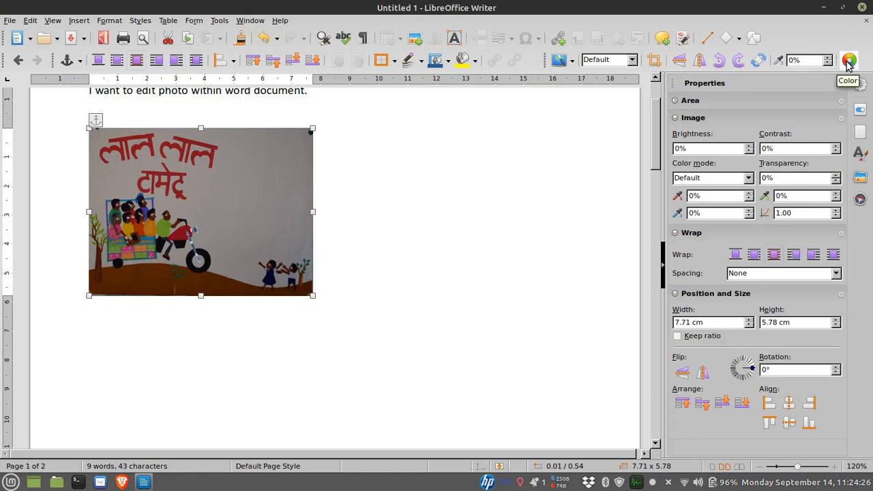
Raise the photo's brightness to 6%
left_click(749, 146)
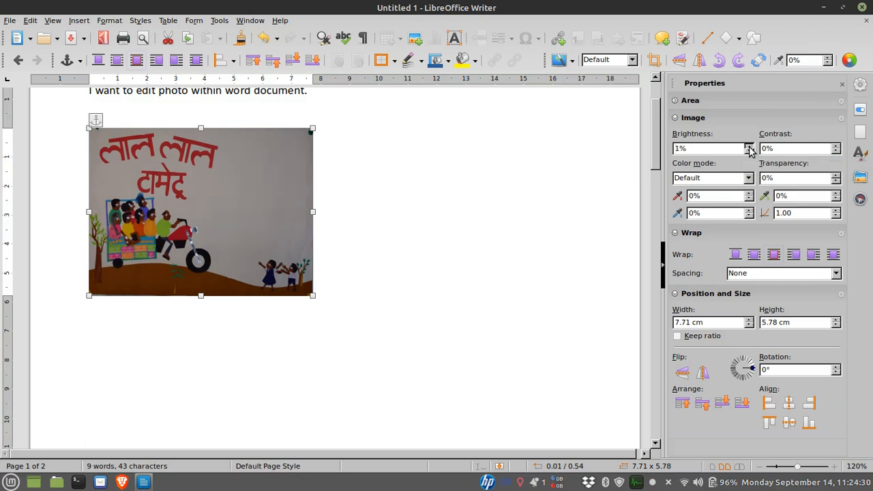
left_click(749, 146)
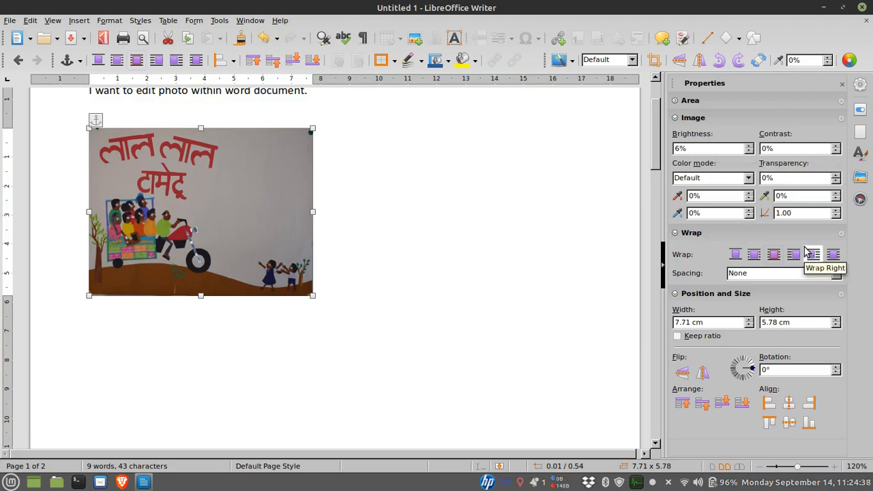
Try the Grayscale and Watermark color modes on the photo, and set the color mode back to Default
left_click(749, 178)
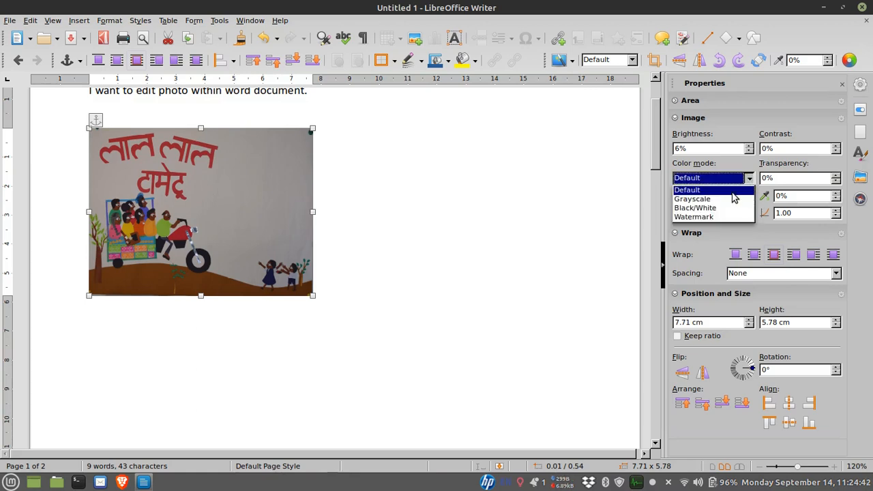
left_click(692, 200)
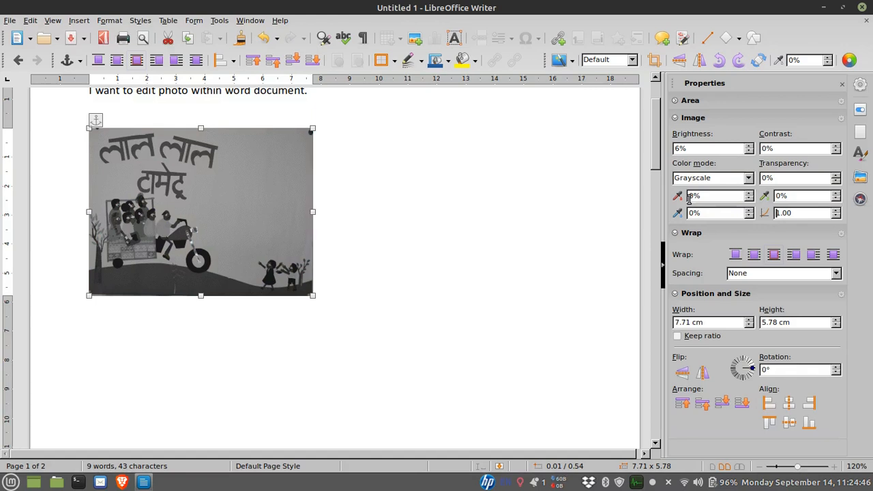
left_click(750, 178)
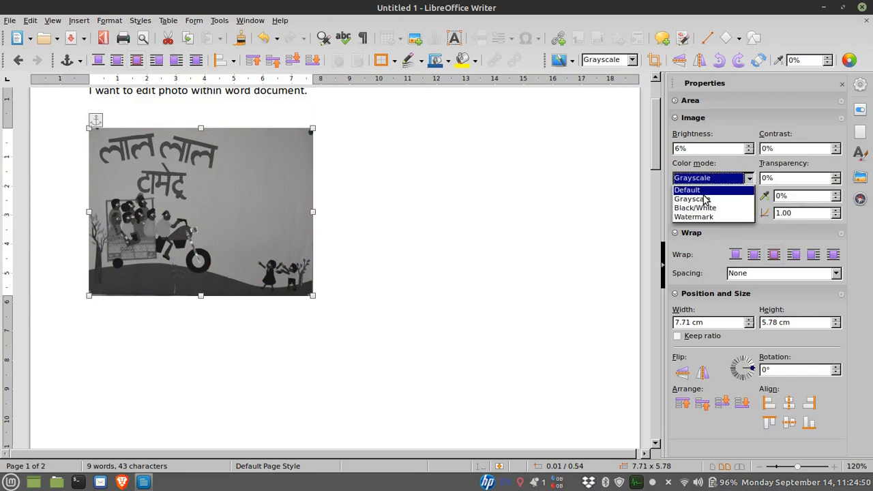
left_click(708, 217)
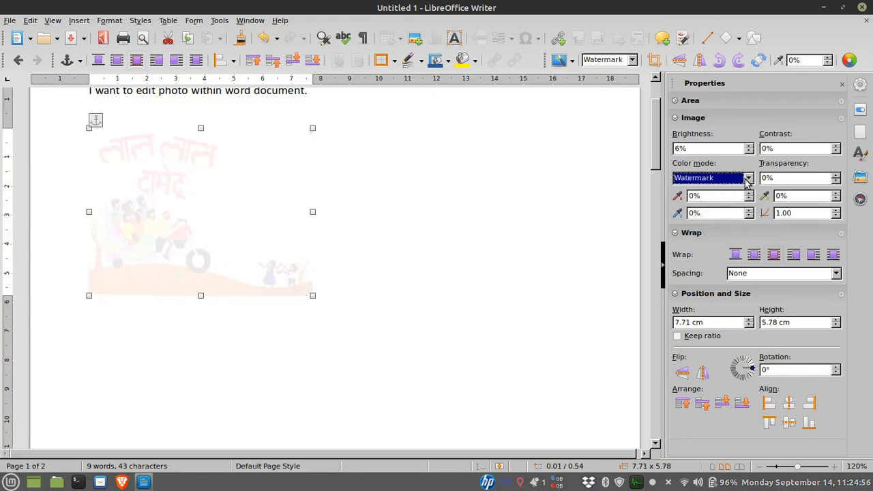
left_click(748, 179)
left_click(716, 191)
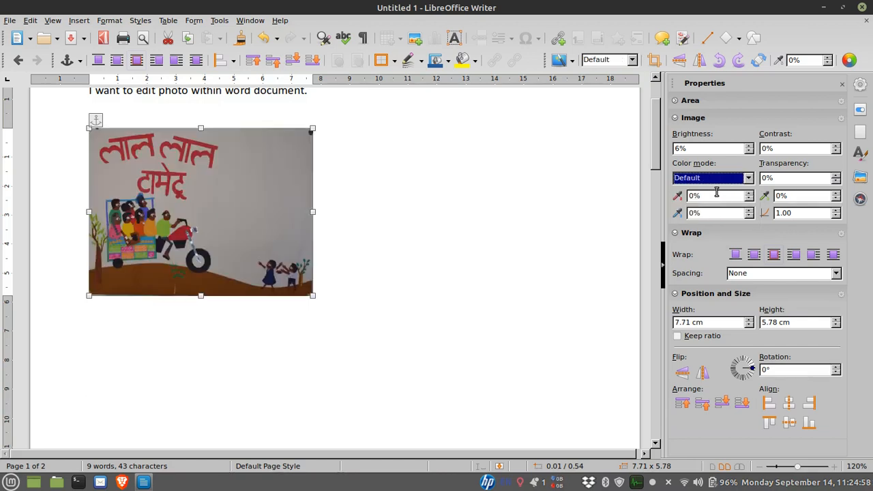
Try raising the photo's transparency to 13%, and reset it to 0%
left_click(836, 179)
left_click(837, 176)
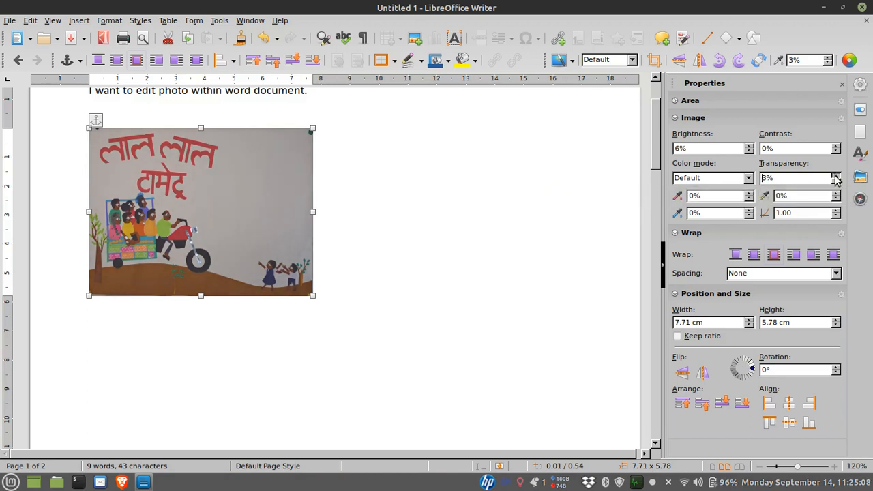
left_click(836, 175)
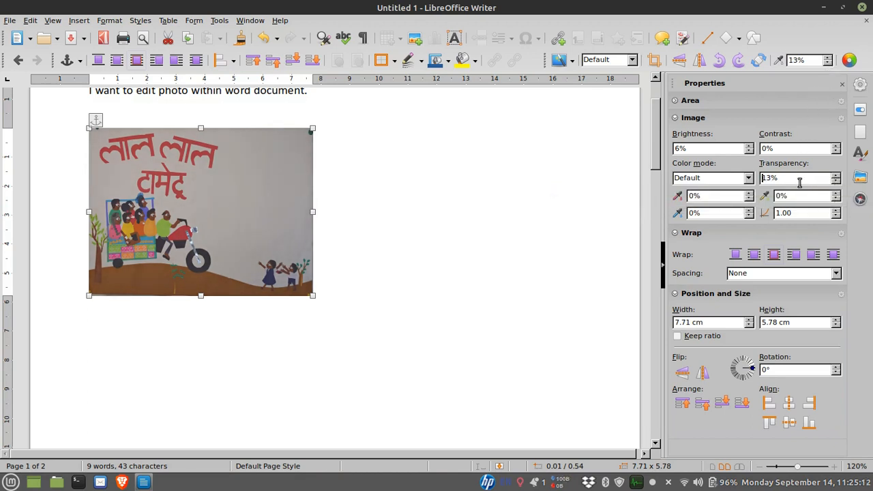
left_click_drag(785, 179, 716, 179)
type("0")
Raise the photo's contrast to 14% and deselect the photo to check the result
left_click(836, 146)
left_click(836, 146)
left_click(835, 146)
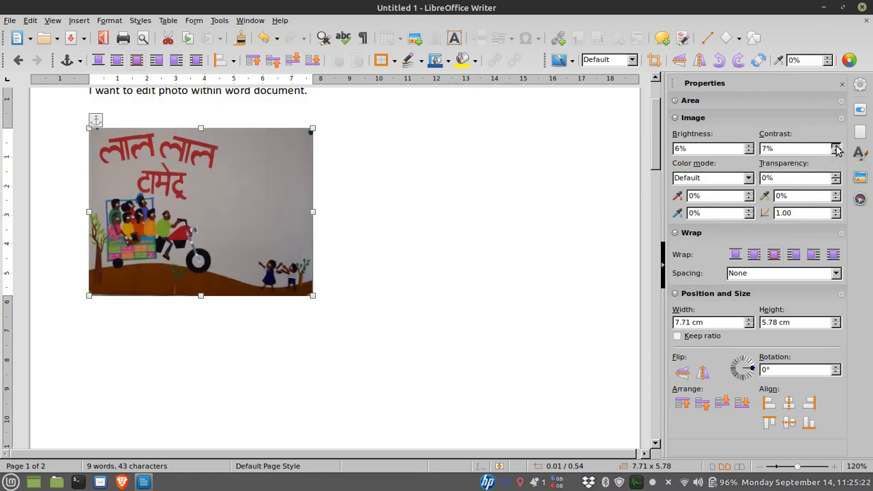
left_click(836, 146)
left_click(367, 182)
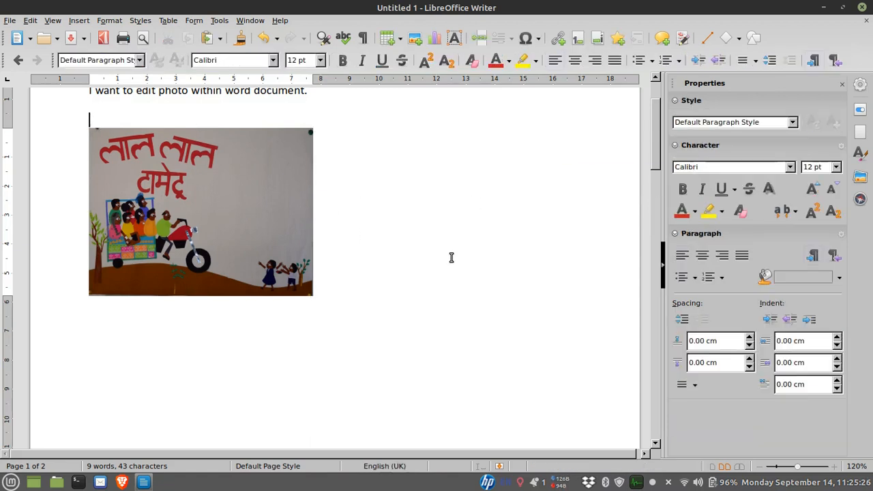
Try the Pop Art image filter on the photo, and undo the filter
left_click(233, 198)
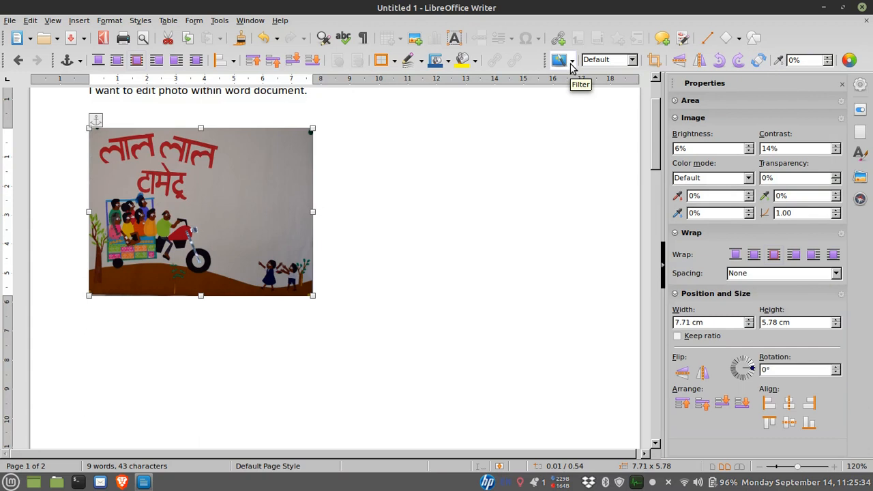
left_click(572, 60)
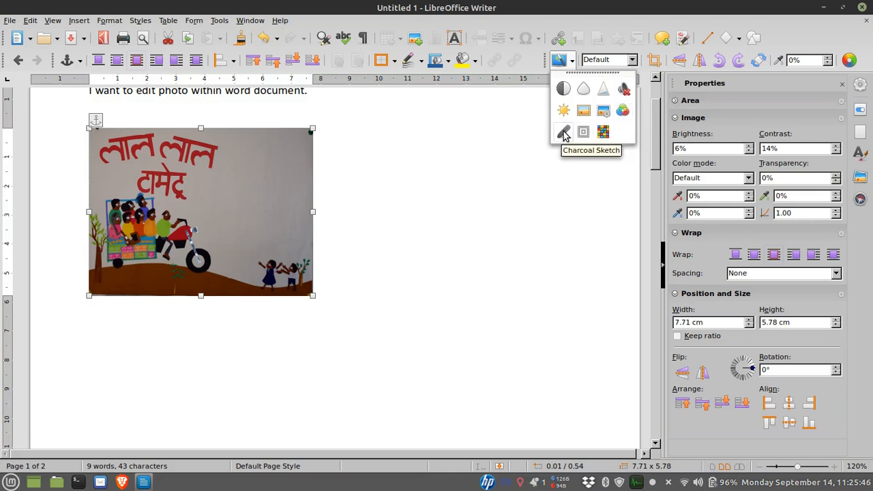
left_click(623, 115)
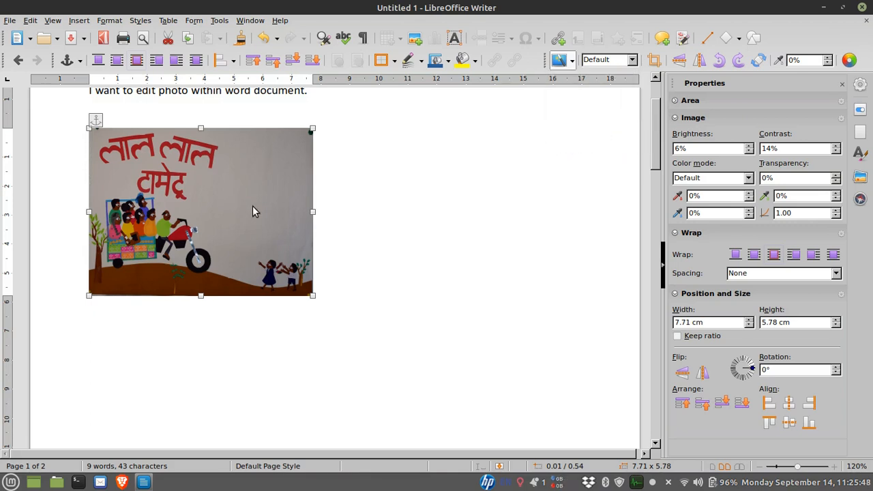
left_click(574, 62)
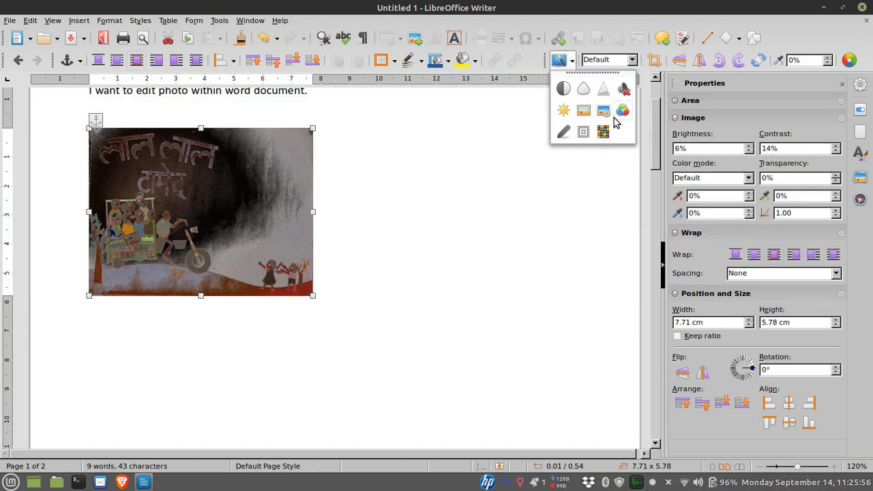
left_click(484, 194)
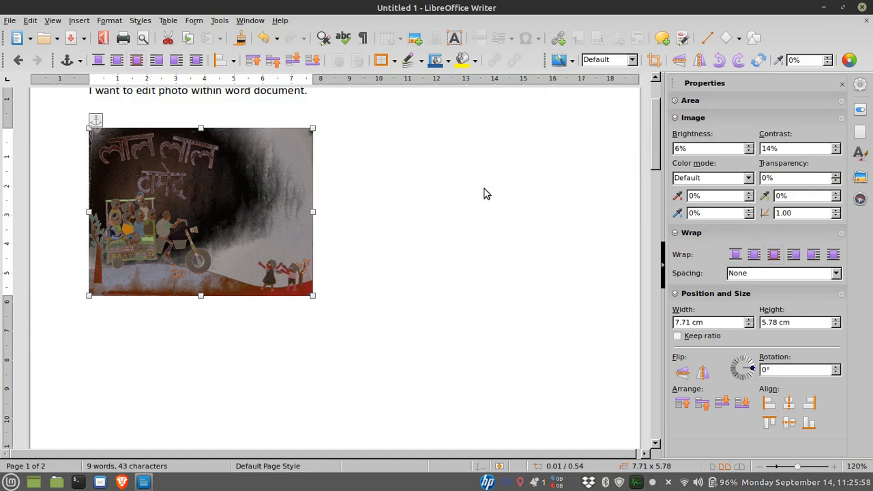
key("ctrl+z")
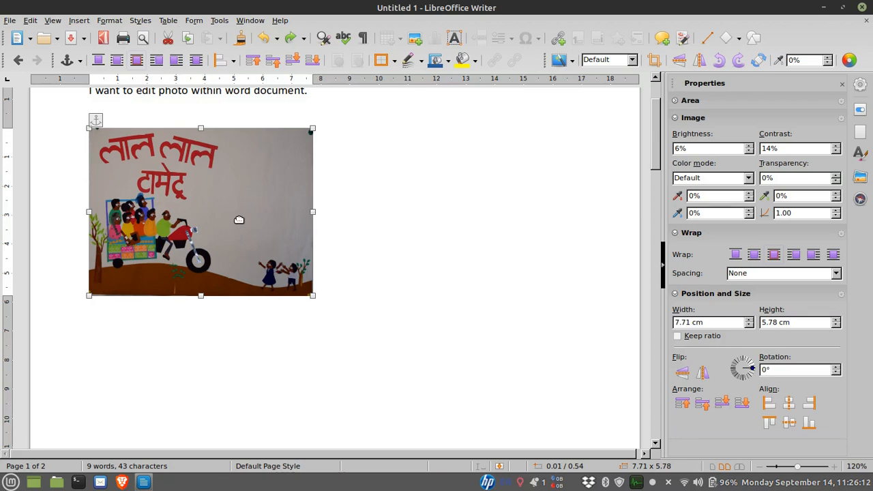
Compress the photo at JPEG quality 90, calculating the new image size before applying, and deselect the photo
right_click(203, 206)
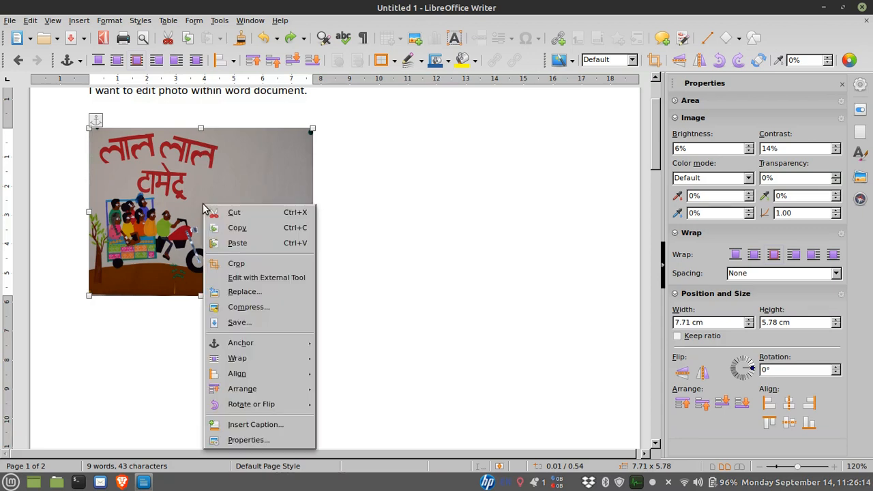
left_click(279, 313)
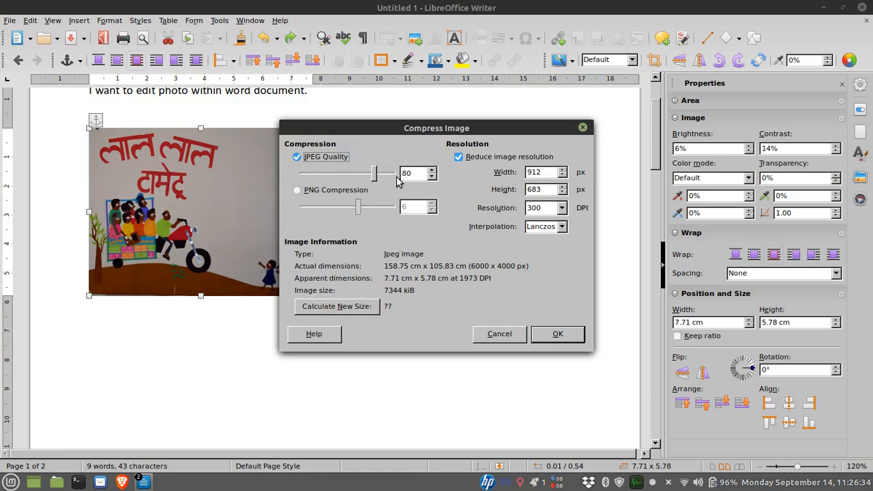
left_click_drag(407, 173, 400, 173)
type("9")
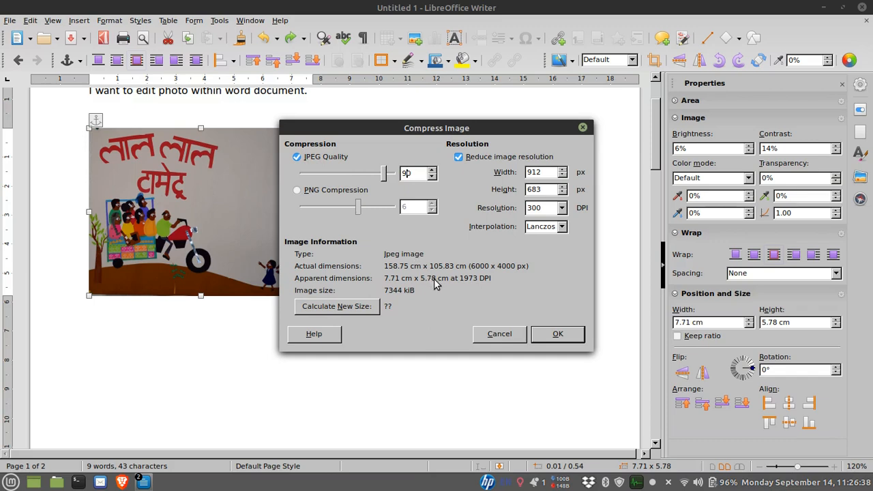
left_click(349, 311)
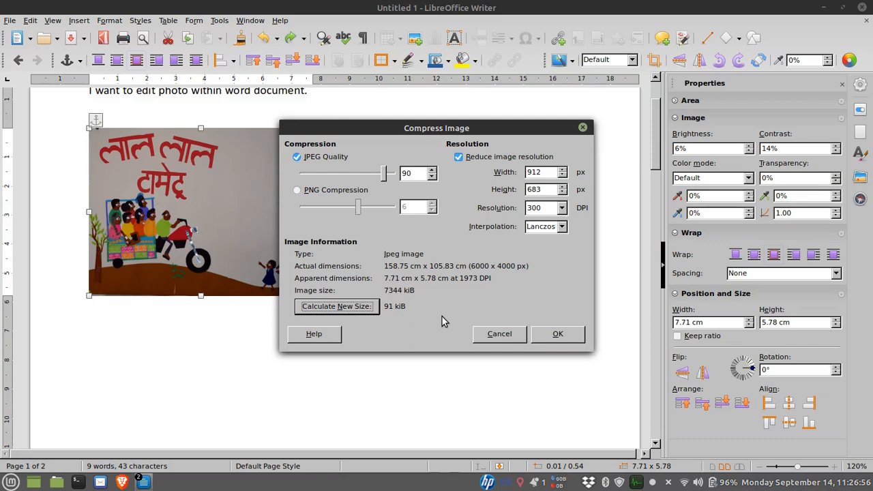
left_click(550, 337)
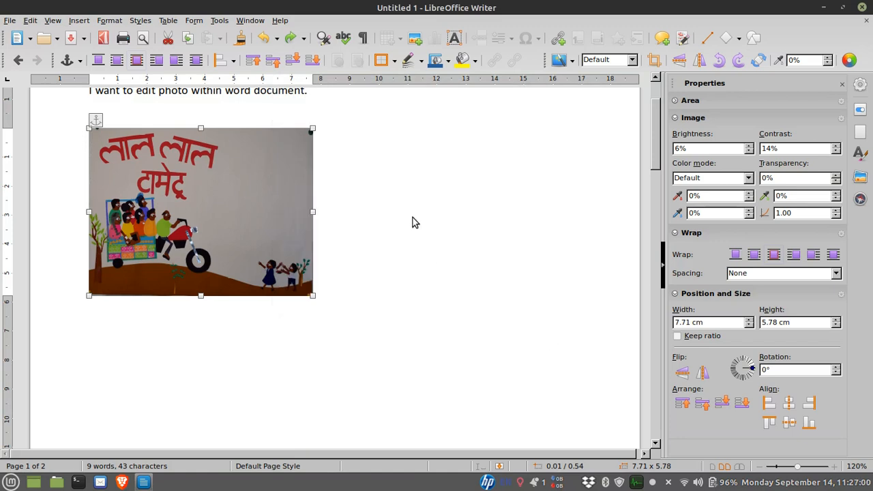
left_click(318, 217)
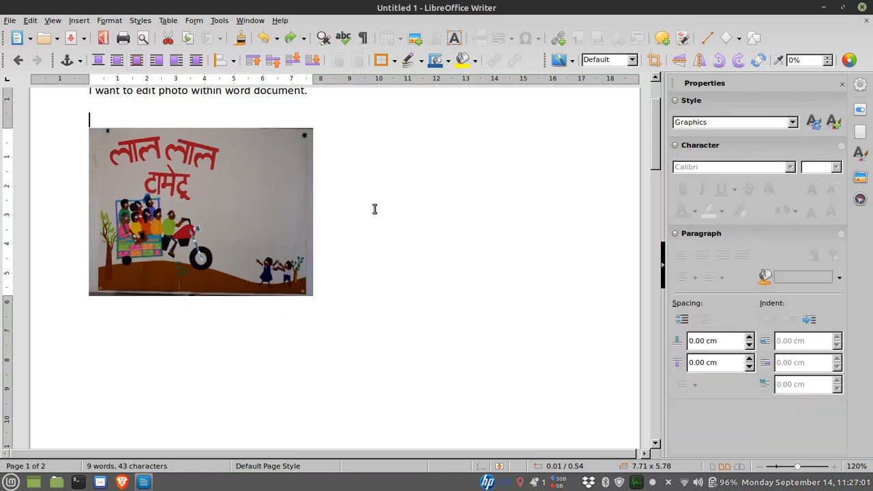
Anchor the photo to the page and move it slightly up toward the text line
left_click(230, 220)
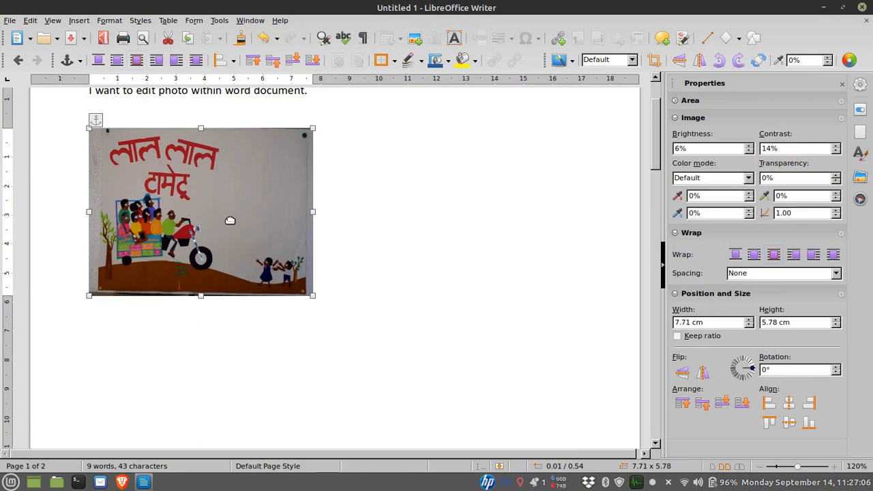
scroll(418, 224, "up", 3)
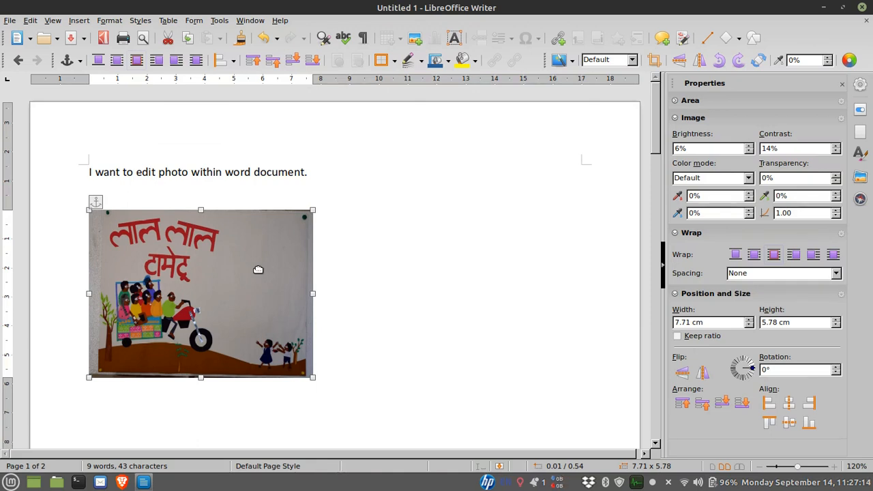
right_click(259, 272)
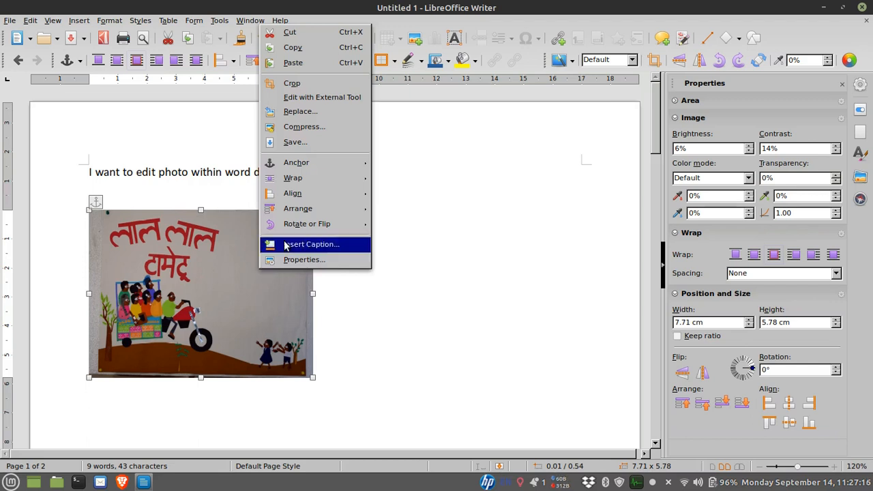
mouse_move(339, 168)
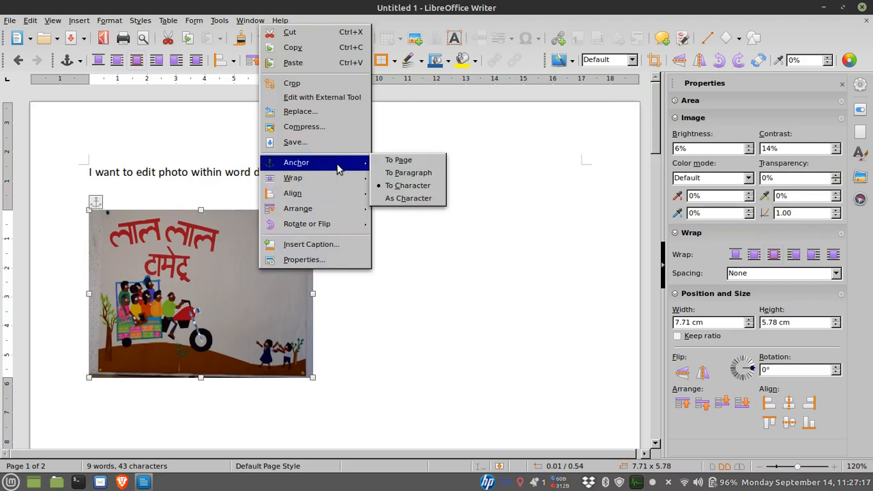
left_click(400, 161)
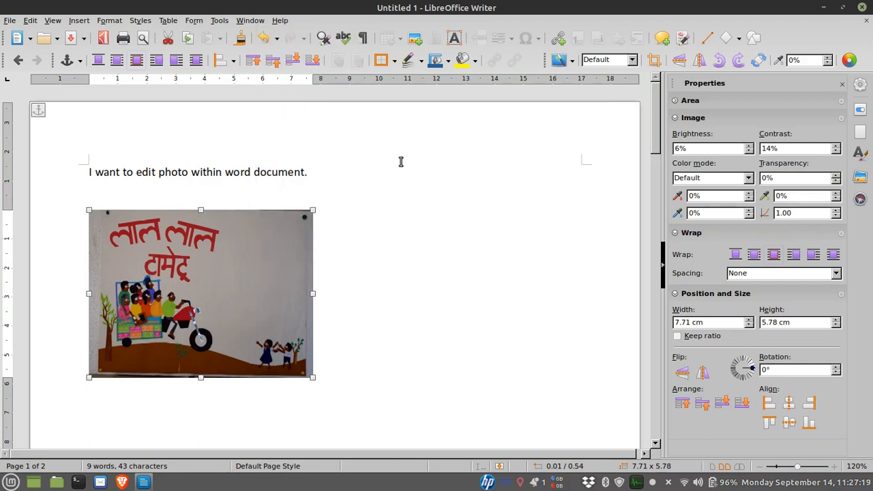
mouse_move(178, 261)
left_mouse_down()
mouse_move(399, 234)
mouse_move(195, 257)
mouse_move(160, 248)
mouse_move(169, 250)
left_mouse_up()
Set the photo's text wrap to Optimal Page Wrap and reposition it just below the text line
right_click(171, 270)
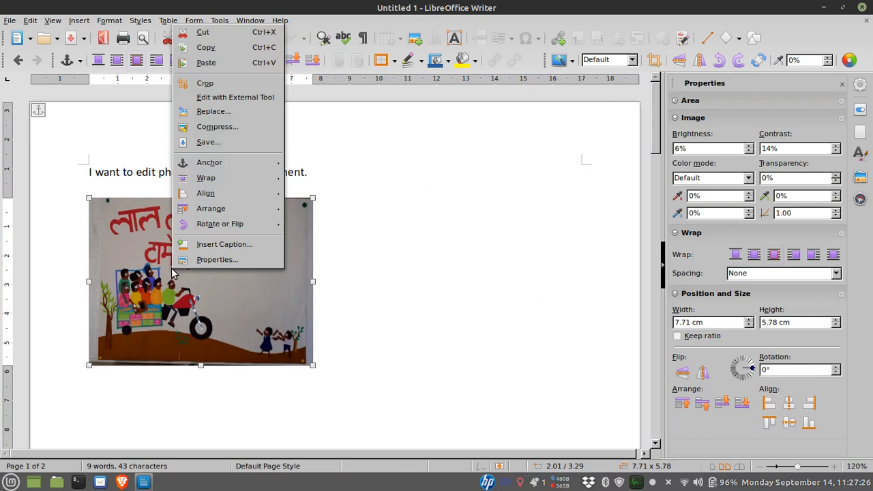
mouse_move(284, 164)
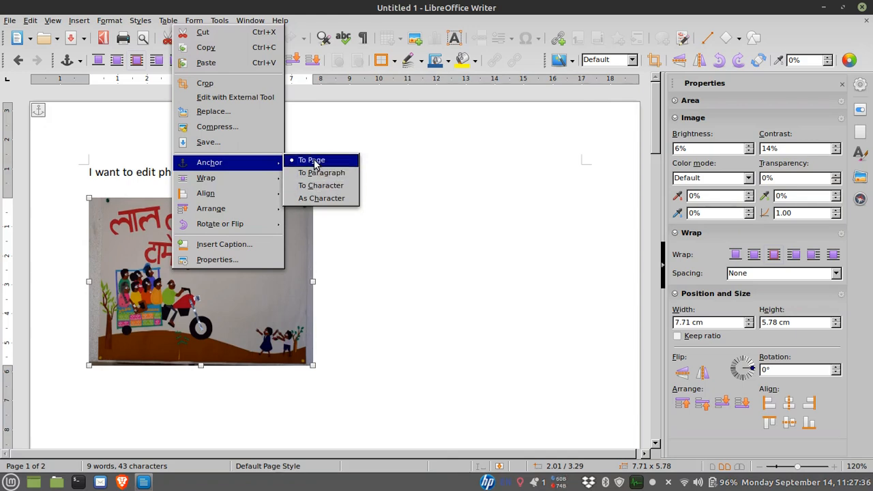
mouse_move(252, 183)
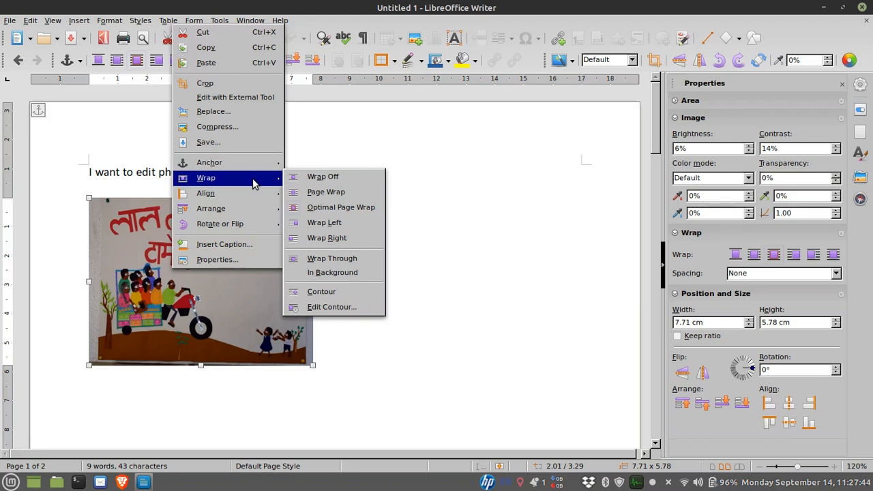
left_click(358, 208)
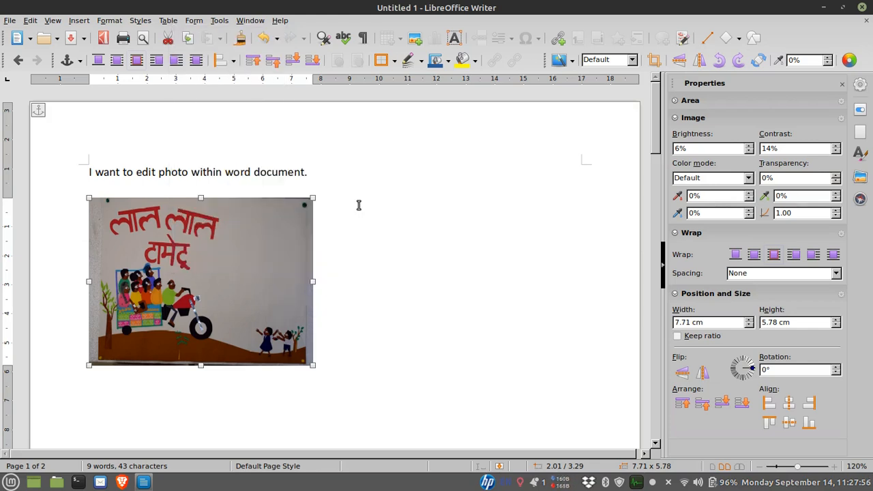
left_click_drag(228, 233, 218, 283)
left_click(321, 172)
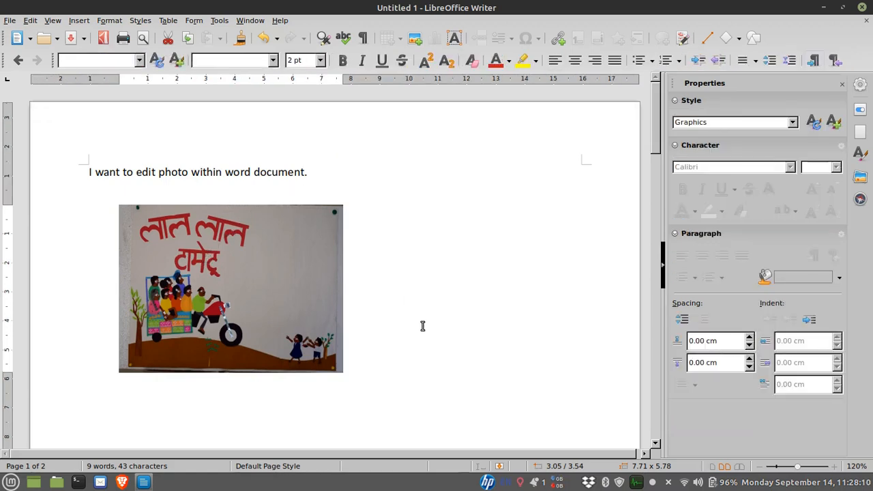
left_click(245, 299)
left_click_drag(233, 288, 197, 271)
Write "Now we can see the difference." beside the photo and reposition the photo just below the first text line
left_click(332, 178)
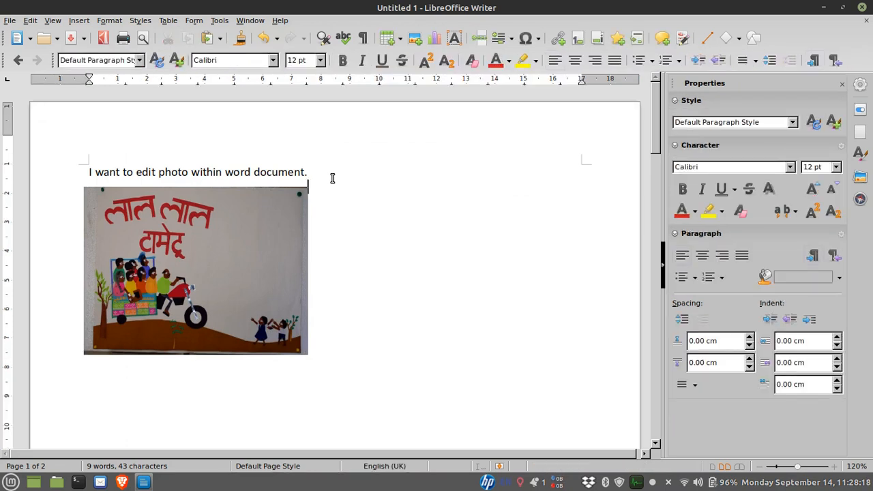
type("Now ")
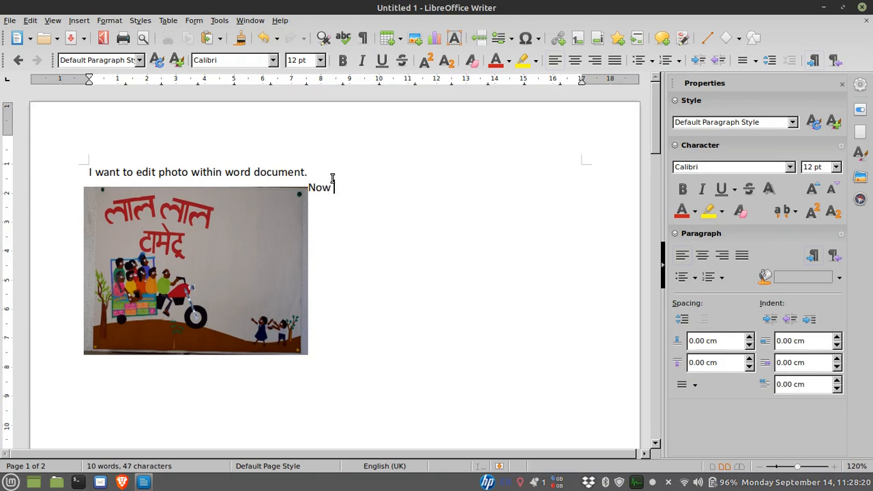
type("we can see t")
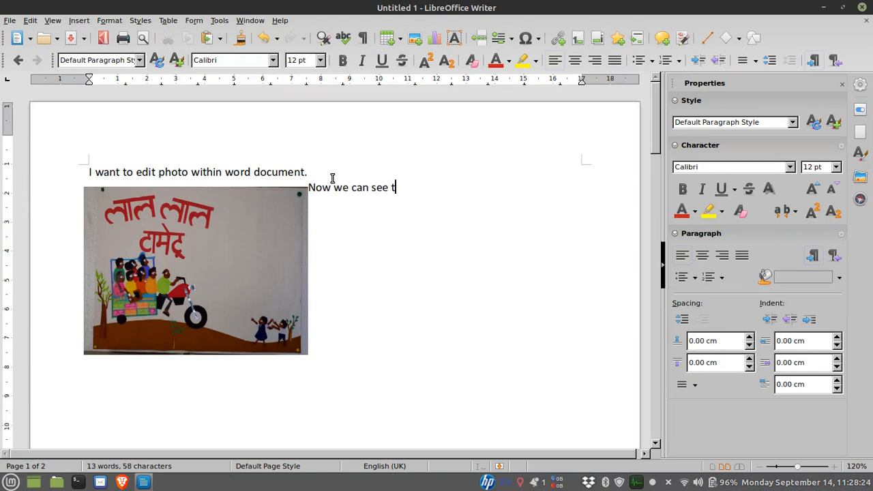
type("he difference.")
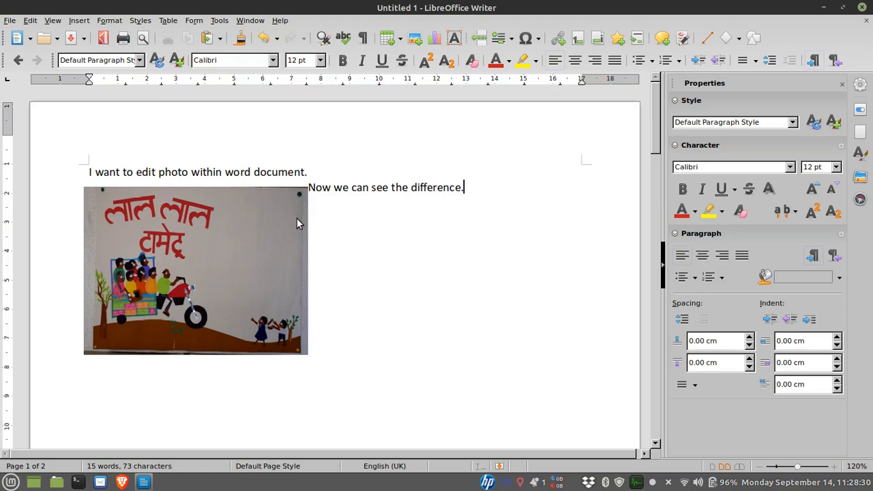
left_click(243, 229)
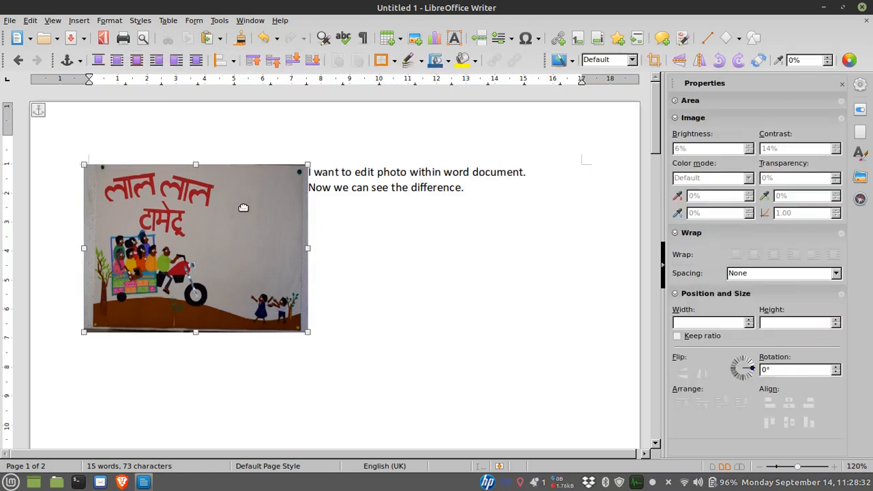
mouse_move(242, 209)
left_mouse_down()
mouse_move(257, 240)
mouse_move(238, 220)
left_mouse_up()
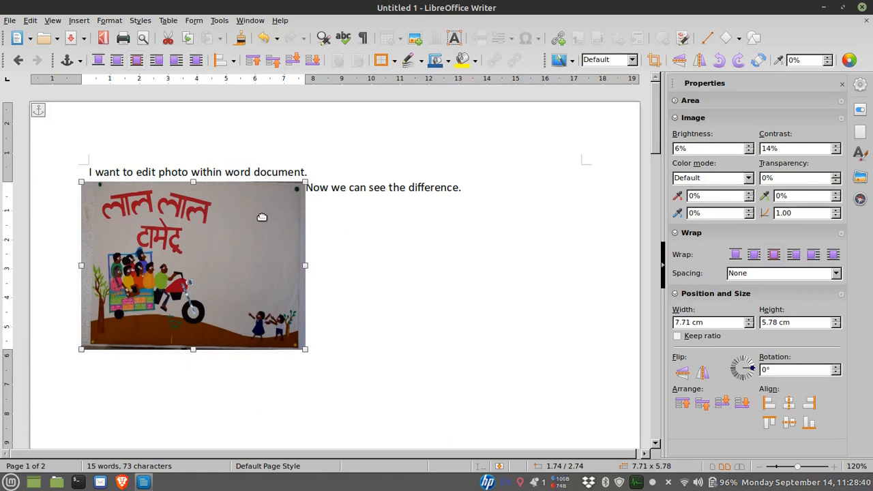
Turn on Keep ratio for the photo, then try stretching its width to about 10.35 cm and undo the stretch
left_click(678, 338)
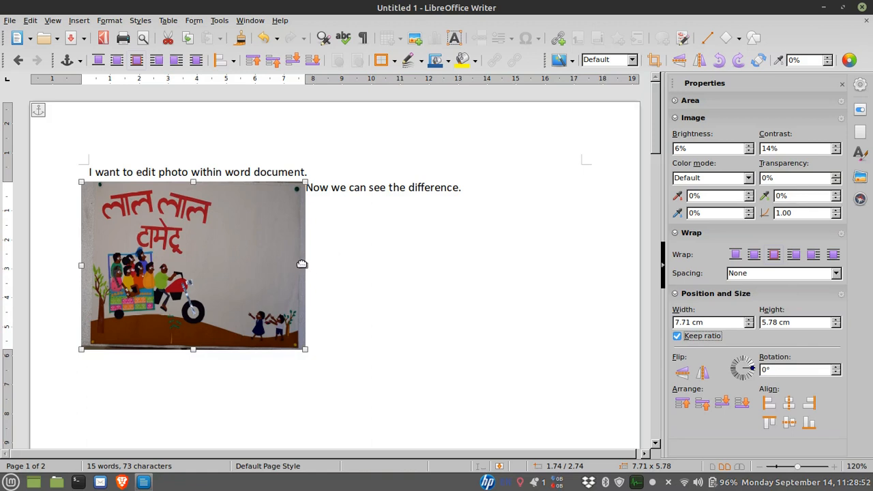
left_click_drag(305, 266, 380, 271)
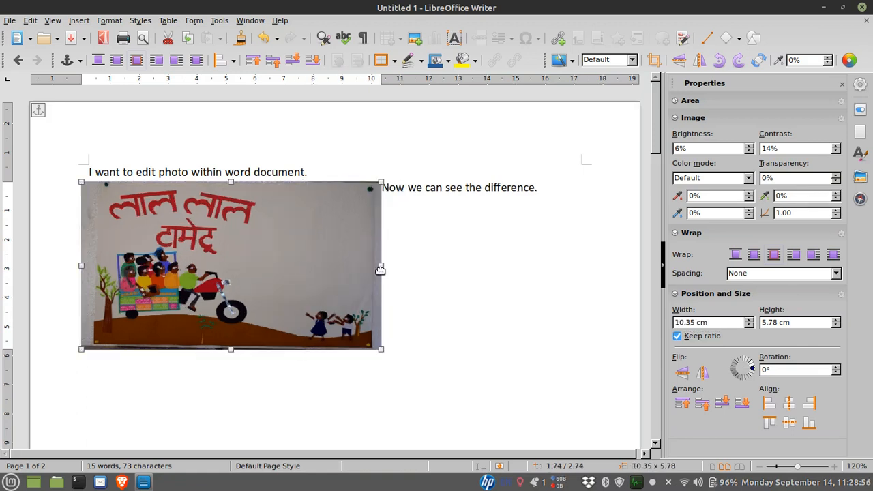
key("ctrl+z")
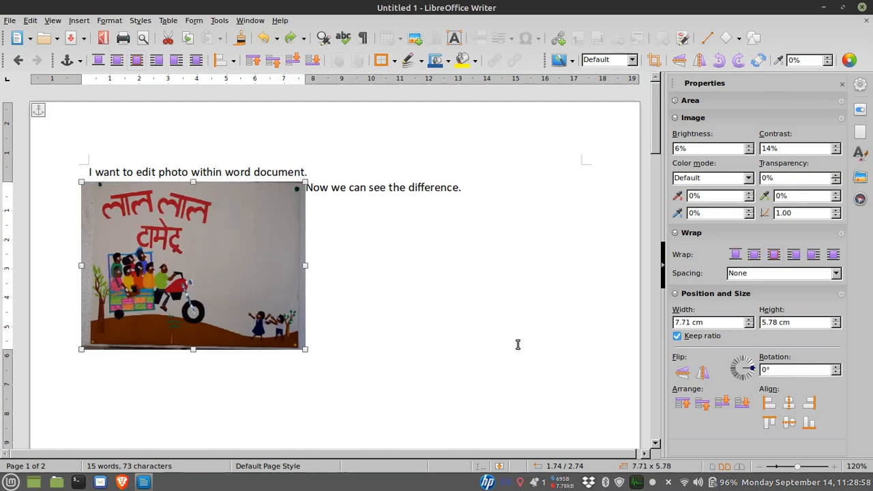
left_click(518, 344)
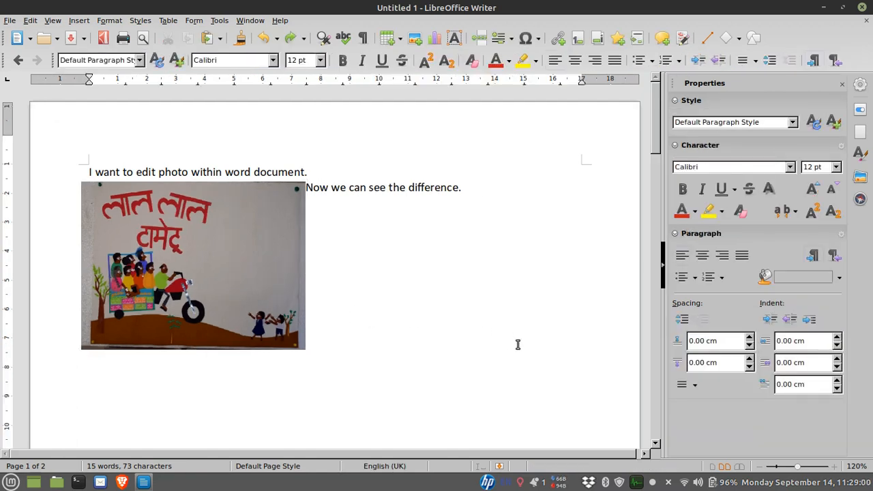
Protect the photo's position and size in its image properties, and reselect the photo to check the protection
left_click(268, 295)
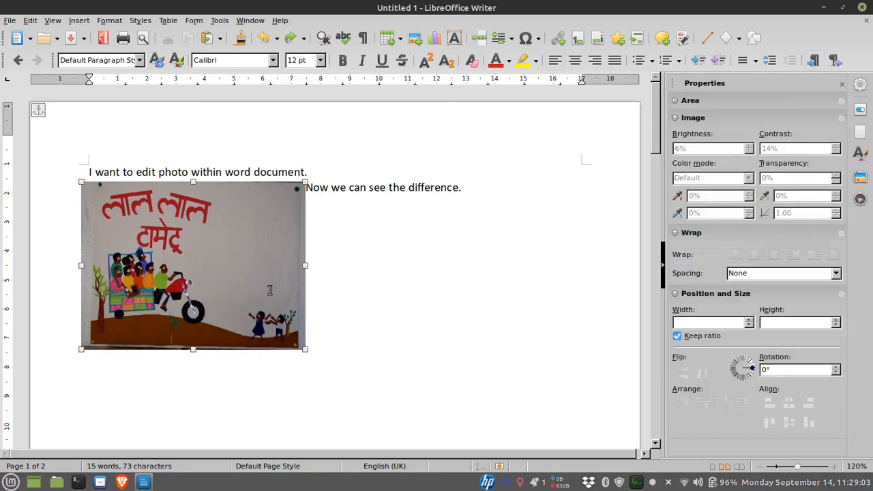
right_click(181, 270)
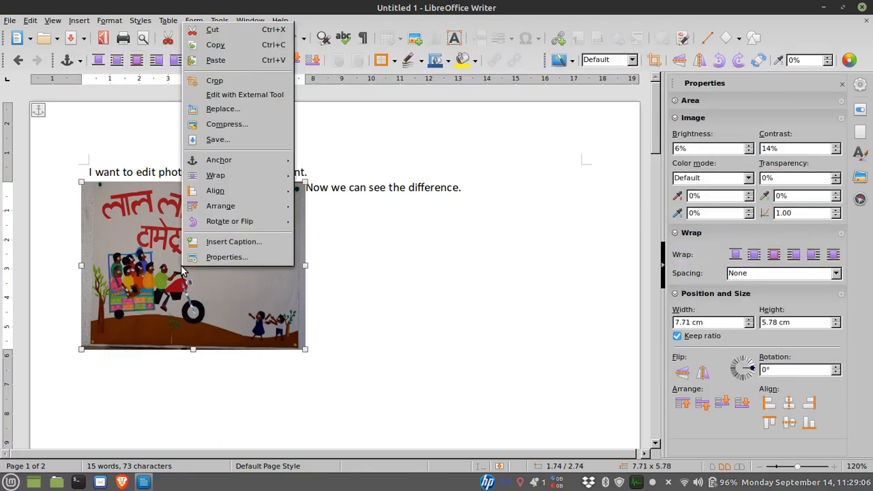
left_click(247, 257)
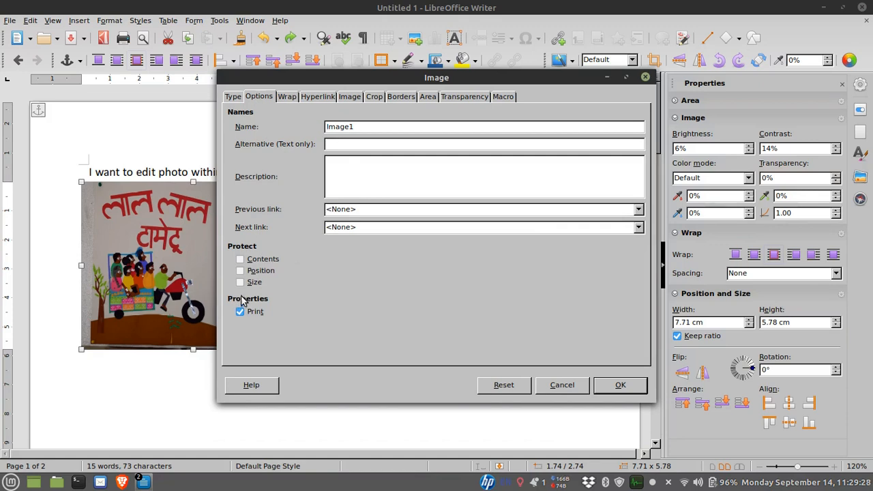
left_click(241, 270)
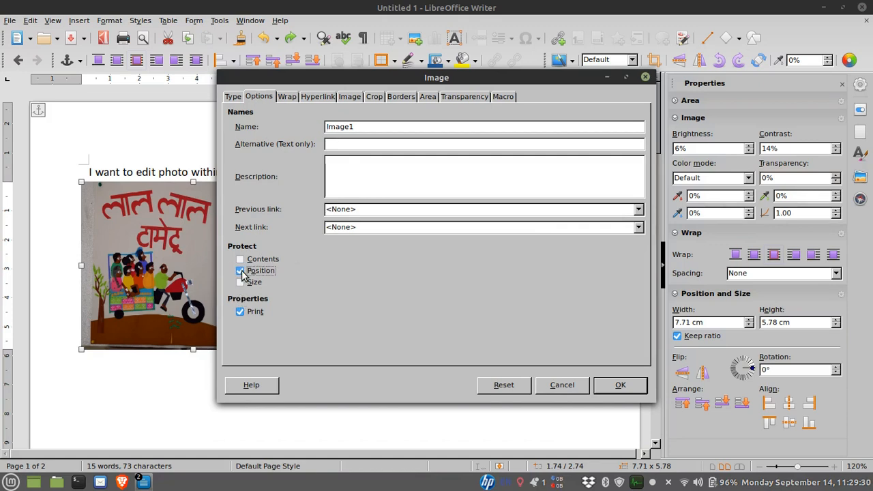
left_click(242, 283)
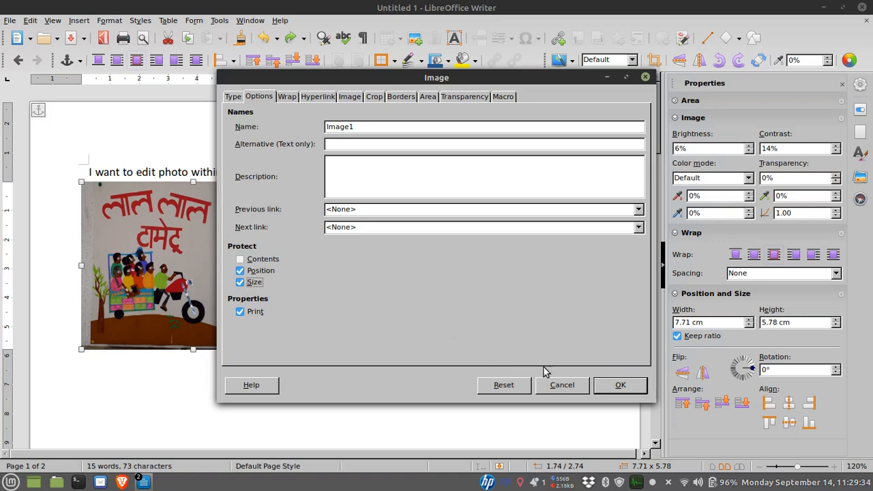
left_click(623, 385)
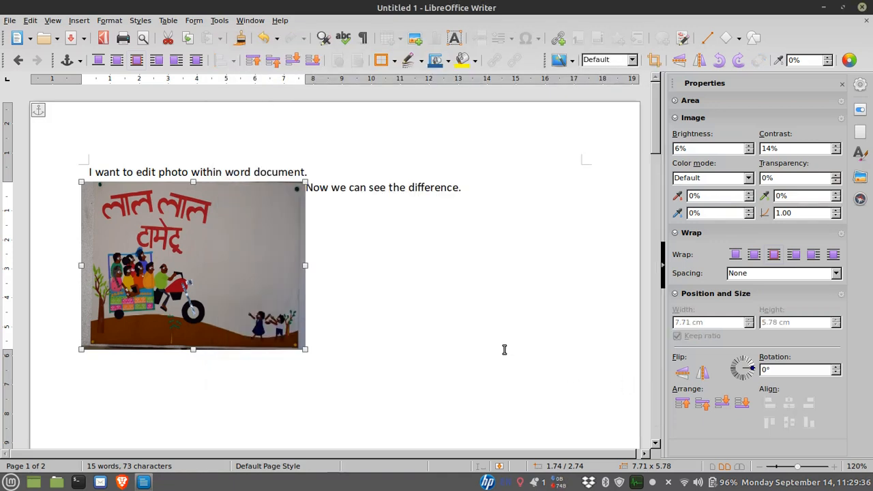
left_click(466, 314)
left_click(237, 257)
left_click(369, 252)
left_click(260, 257)
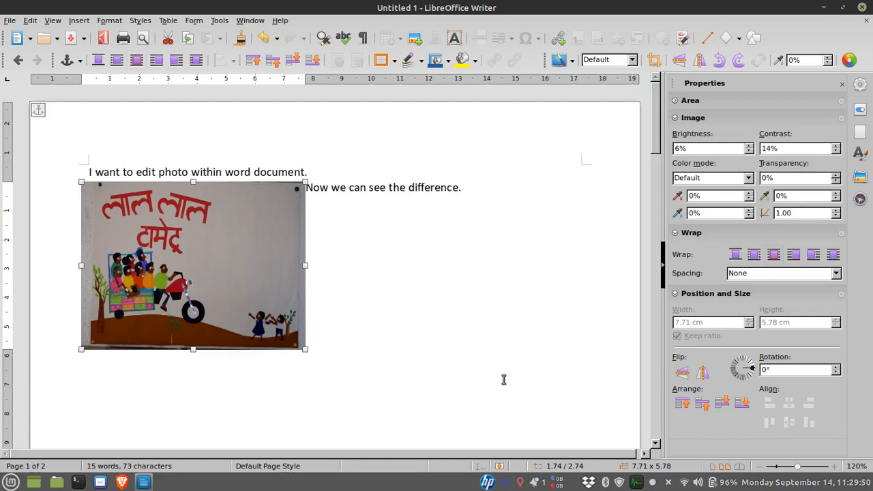
left_click(653, 484)
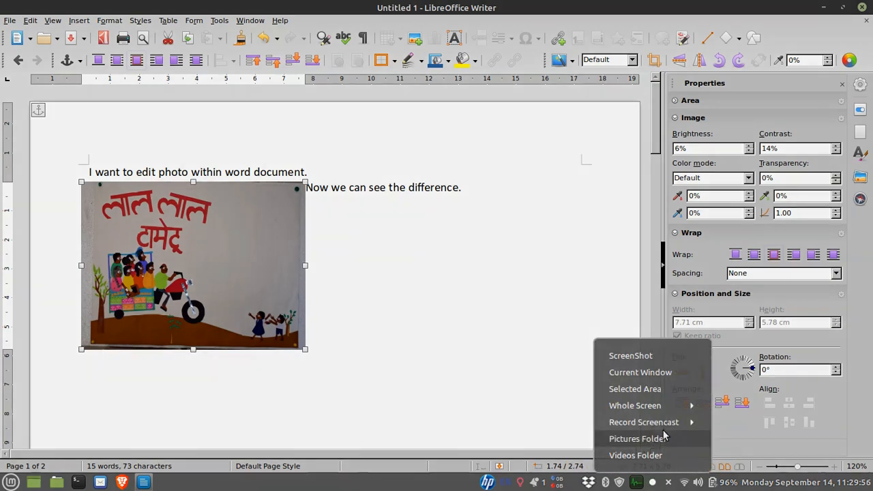